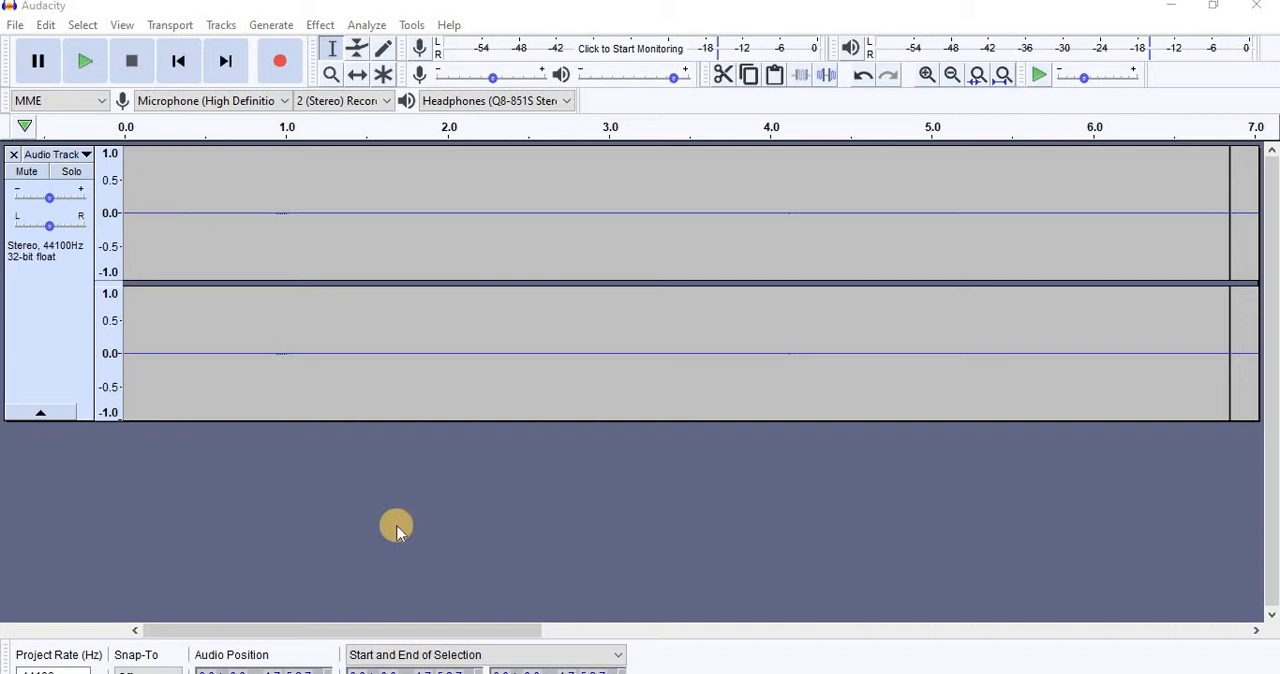
Step: Capture a noise profile for Noise Reduction from the silent opening, from the track start to about 10.6 s
{"action": "left_click", "coordinate": [430, 628]}
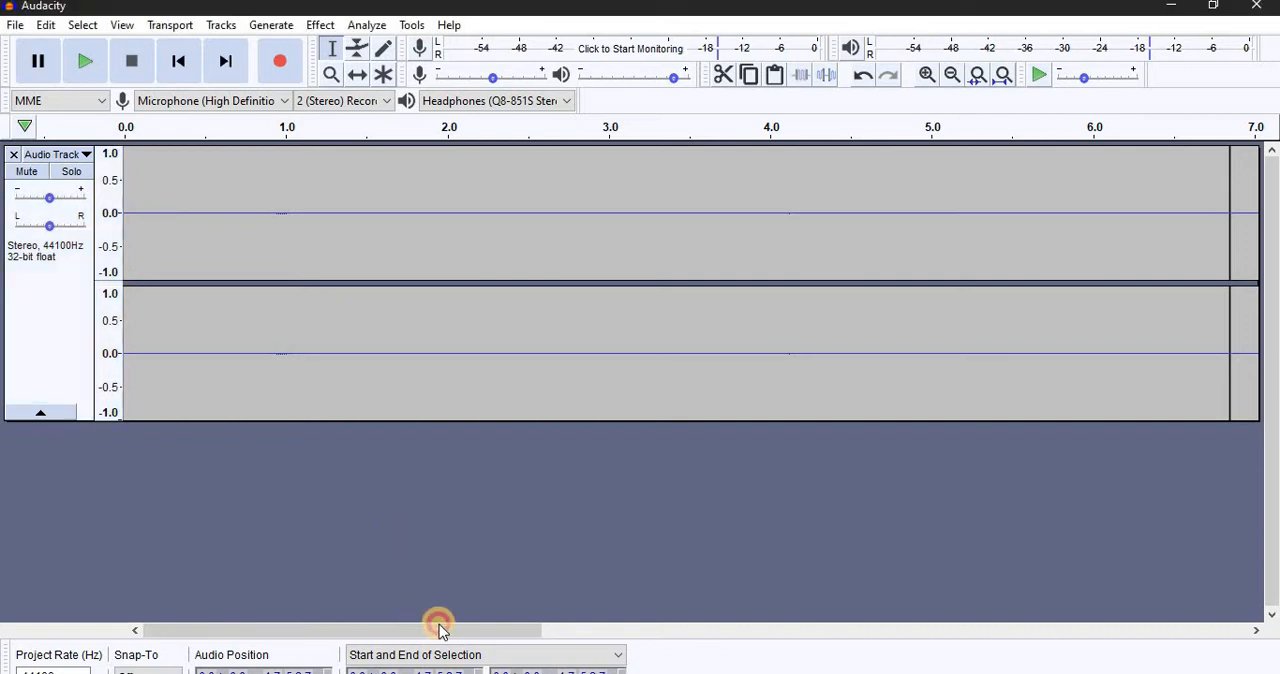
{"action": "left_click_drag", "start_coordinate": [440, 628], "coordinate": [603, 628]}
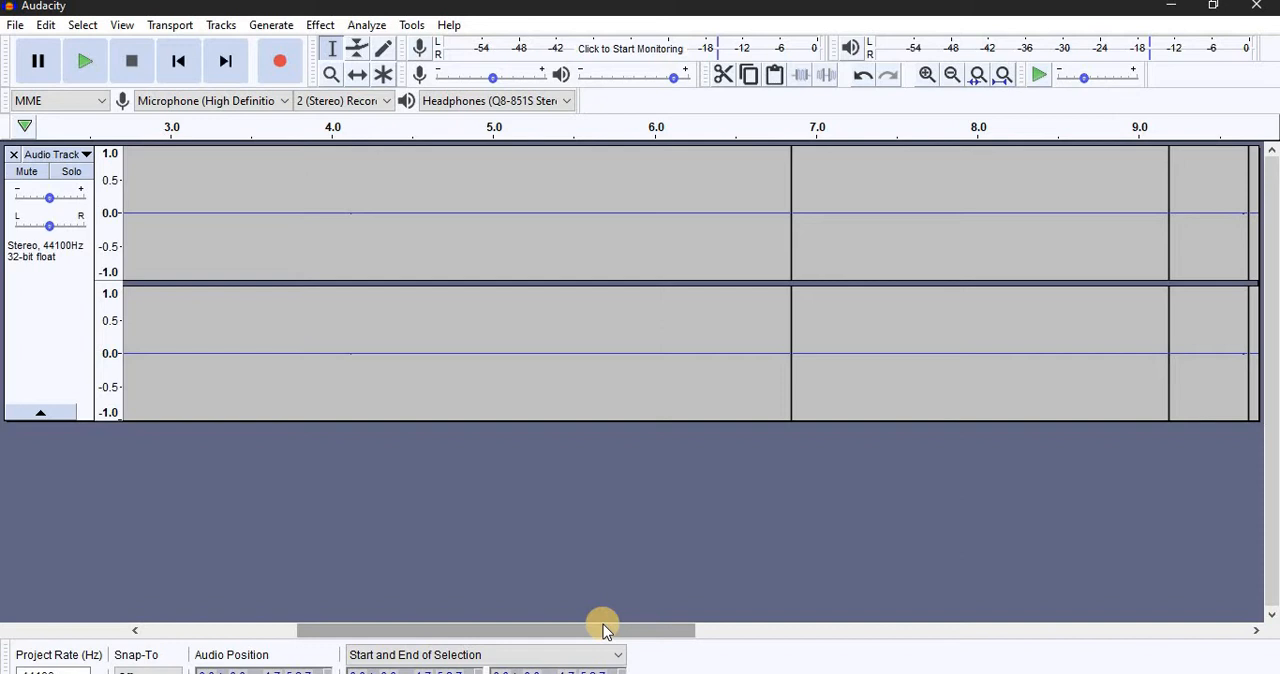
{"action": "left_click_drag", "start_coordinate": [604, 628], "coordinate": [850, 632]}
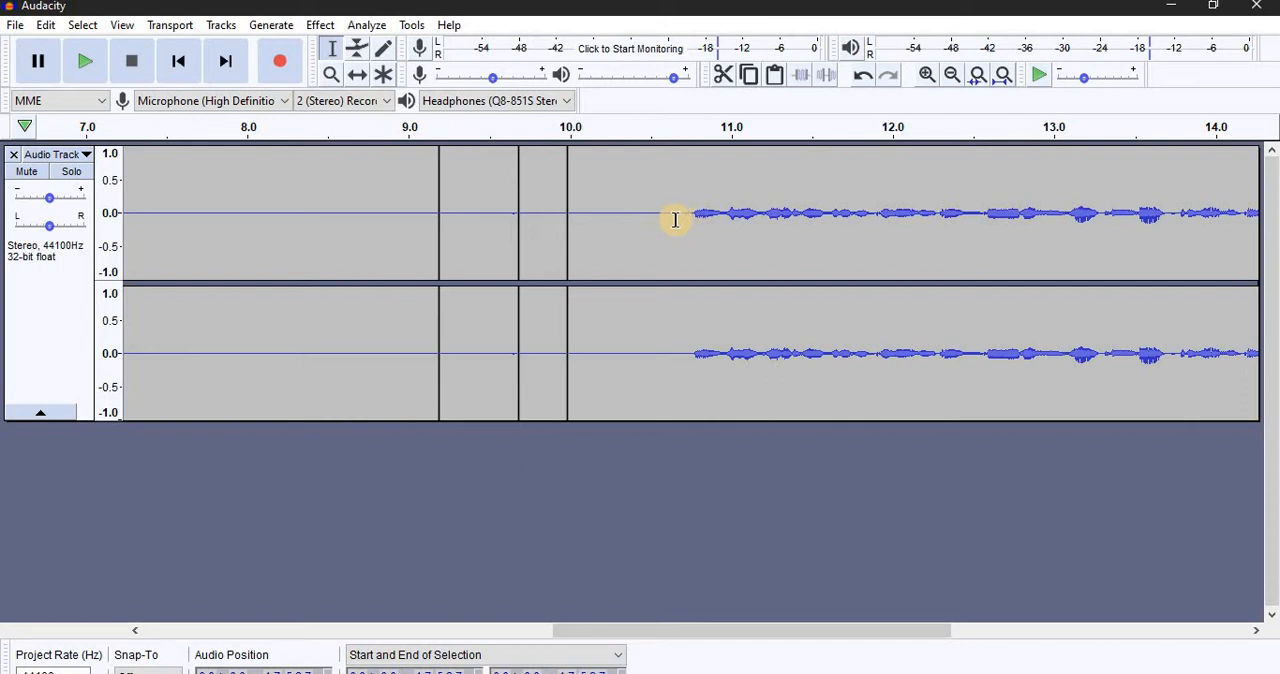
{"action": "left_click_drag", "start_coordinate": [675, 220], "coordinate": [3, 279]}
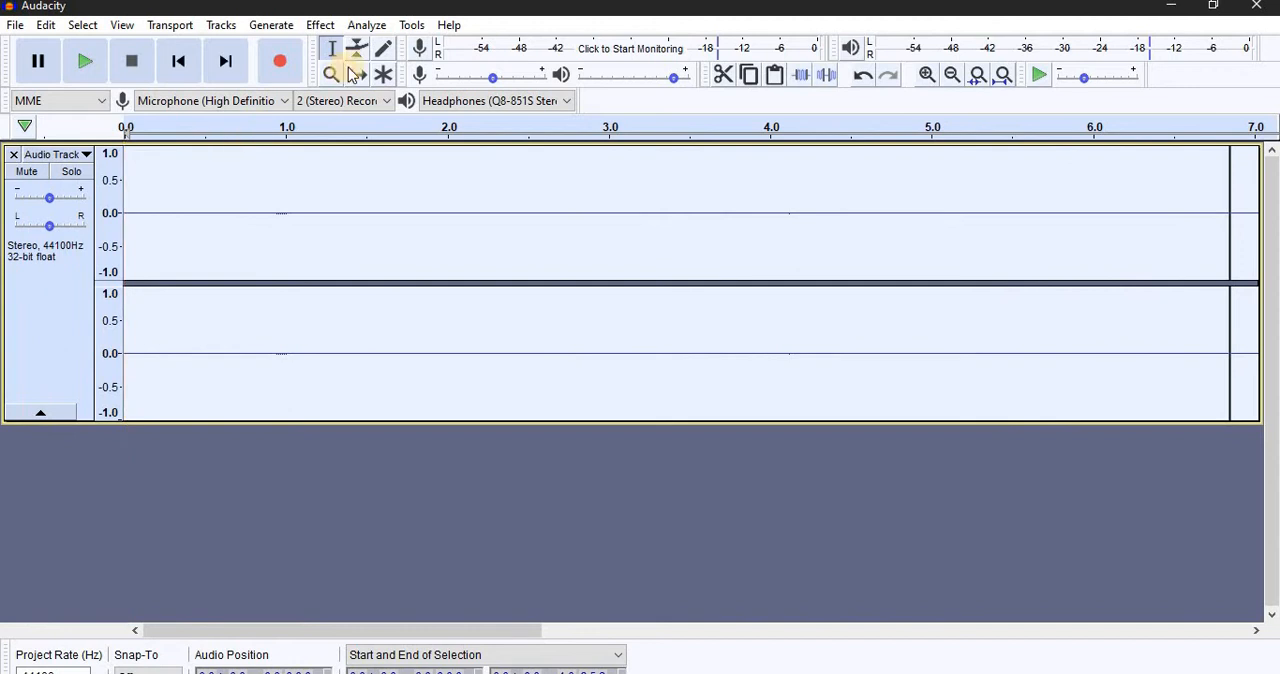
{"action": "left_click", "coordinate": [322, 25]}
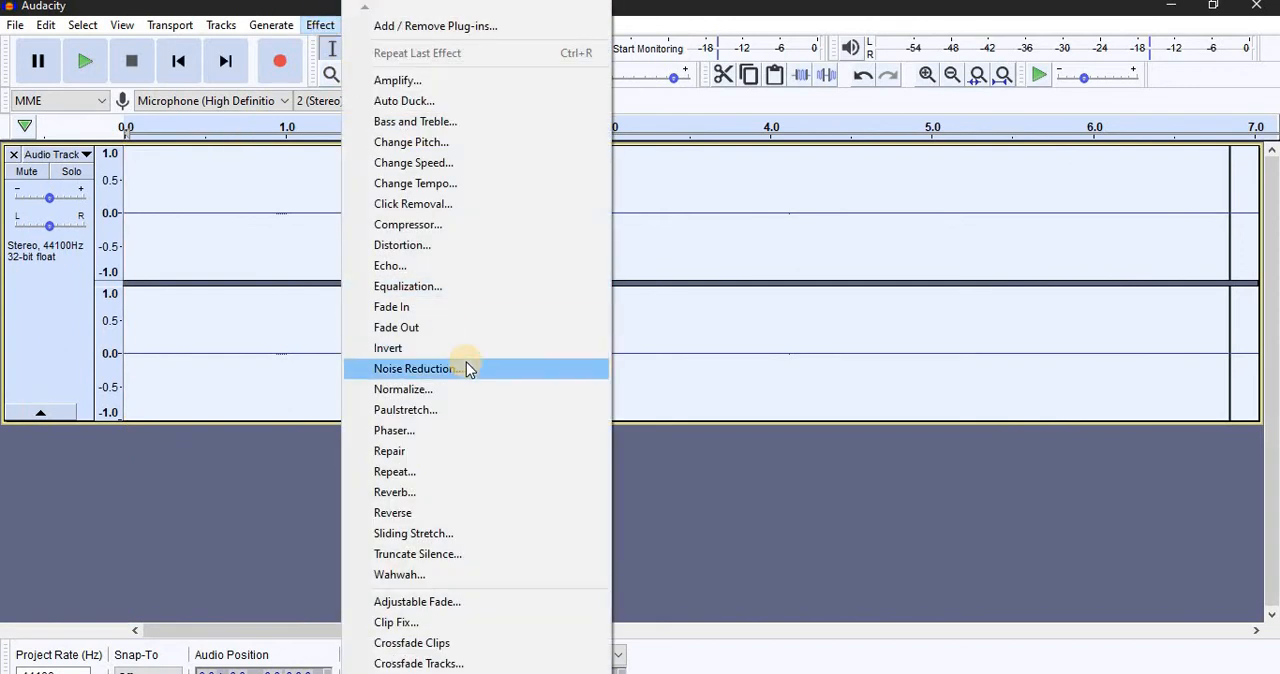
{"action": "left_click", "coordinate": [466, 366]}
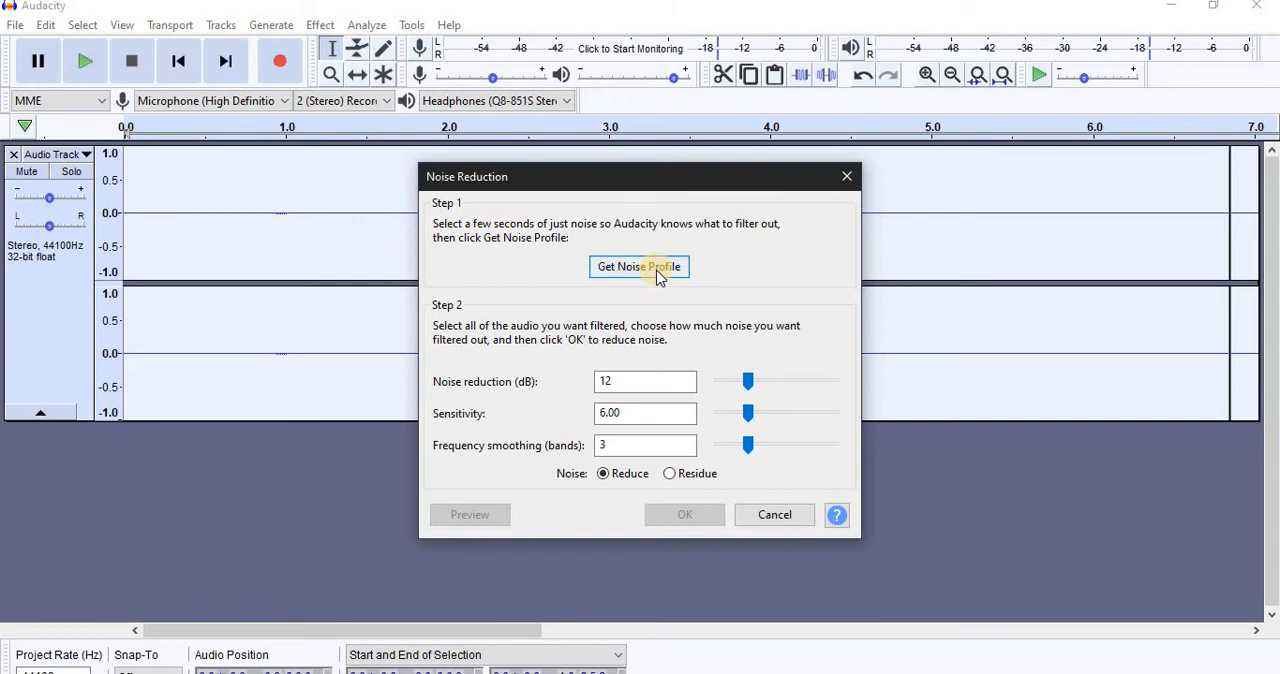
{"action": "left_click", "coordinate": [659, 278]}
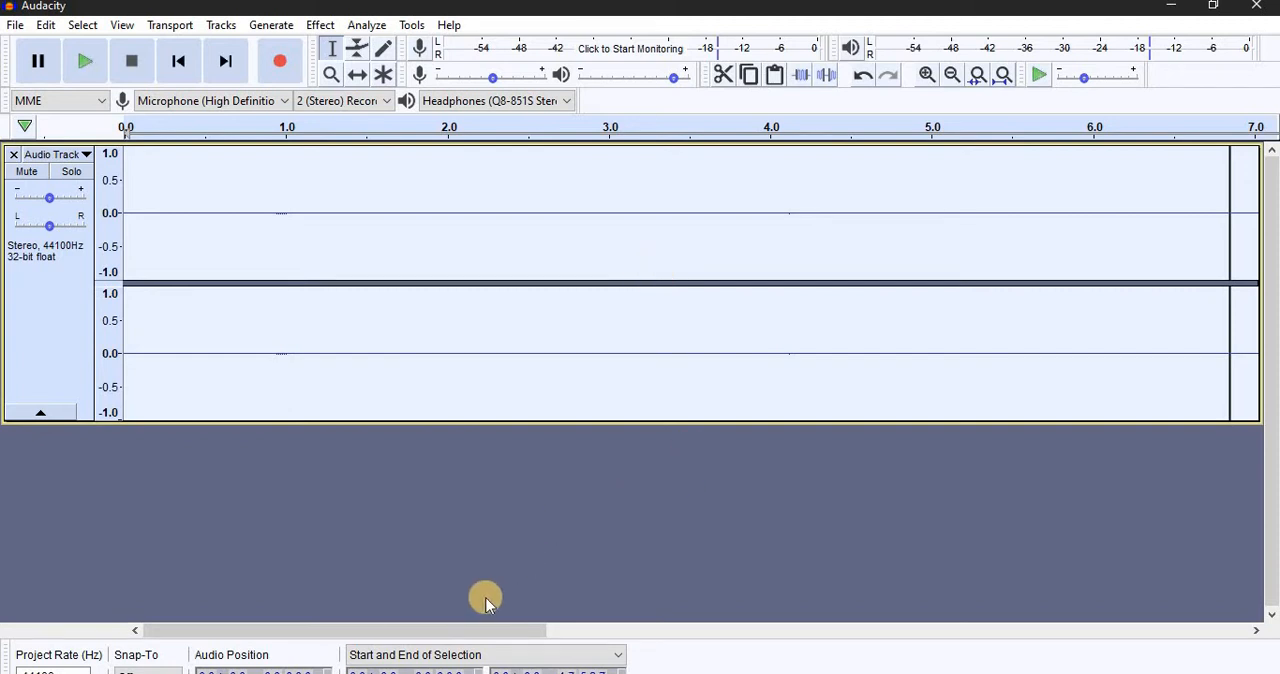
Step: Apply Noise Reduction to the entire track with 12 dB reduction, sensitivity 6.00 and 3 frequency smoothing bands
{"action": "left_click_drag", "start_coordinate": [515, 630], "coordinate": [766, 631]}
{"action": "left_click_drag", "start_coordinate": [843, 640], "coordinate": [891, 631]}
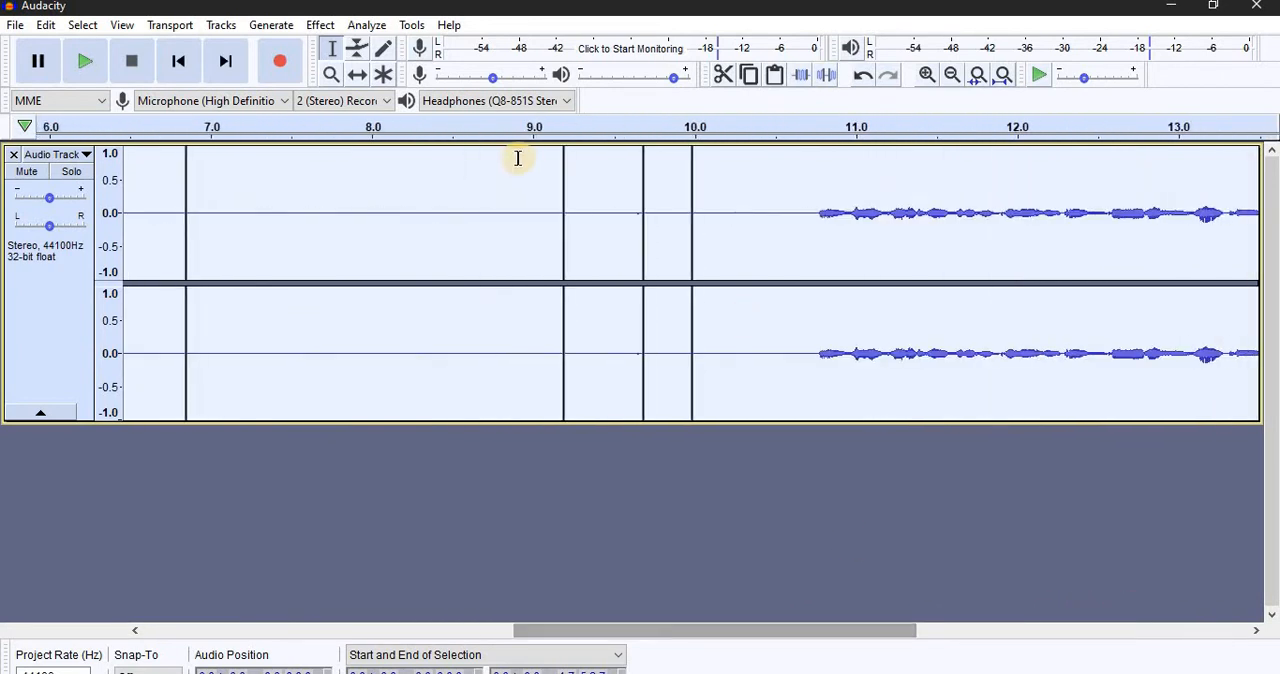
{"action": "left_click", "coordinate": [324, 24]}
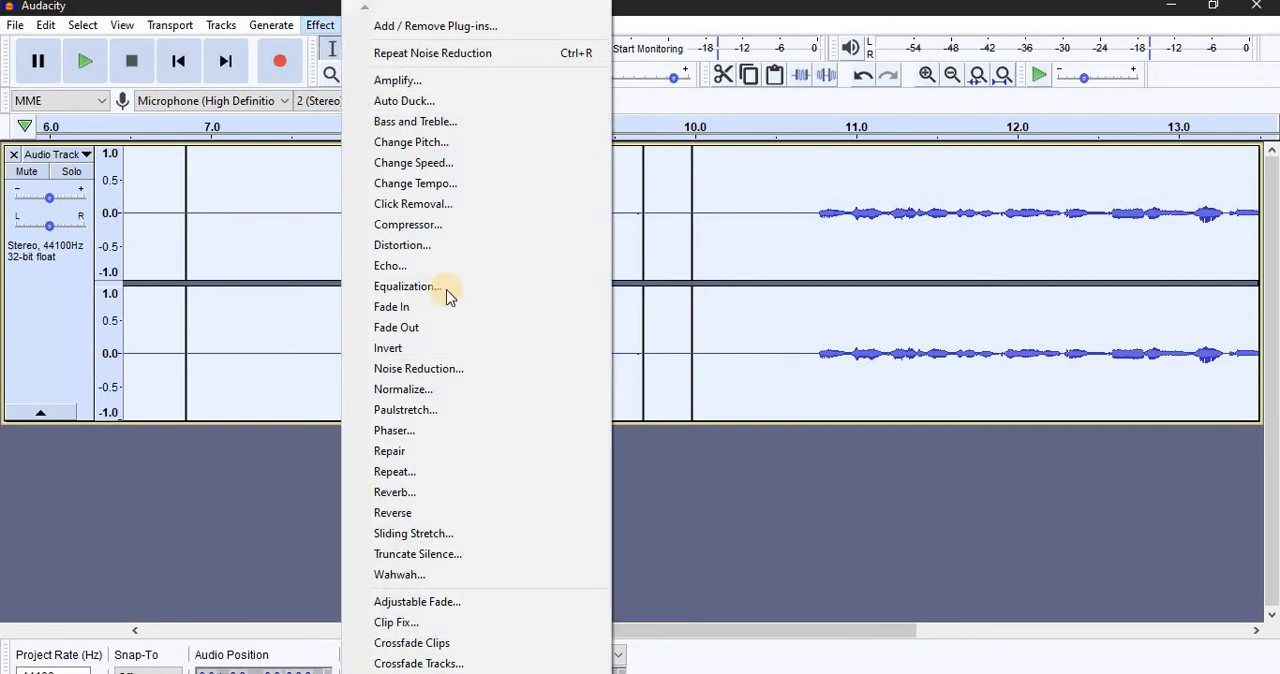
{"action": "left_click", "coordinate": [489, 370]}
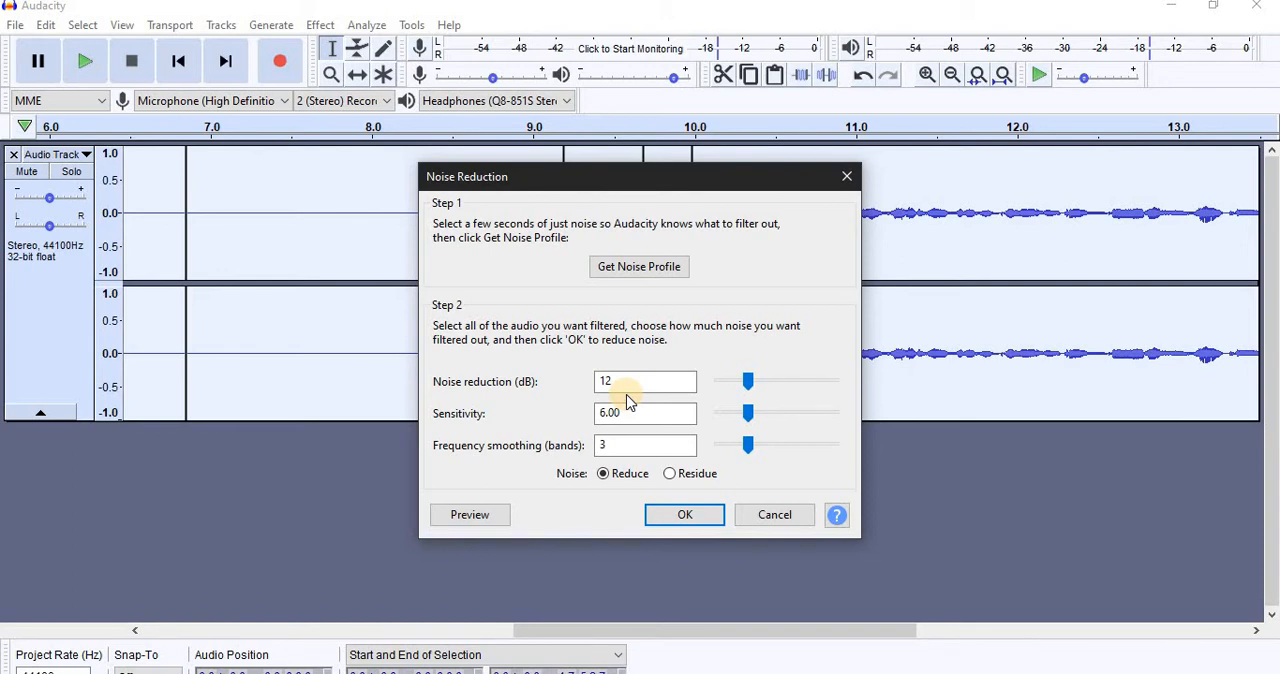
{"action": "left_click", "coordinate": [698, 514]}
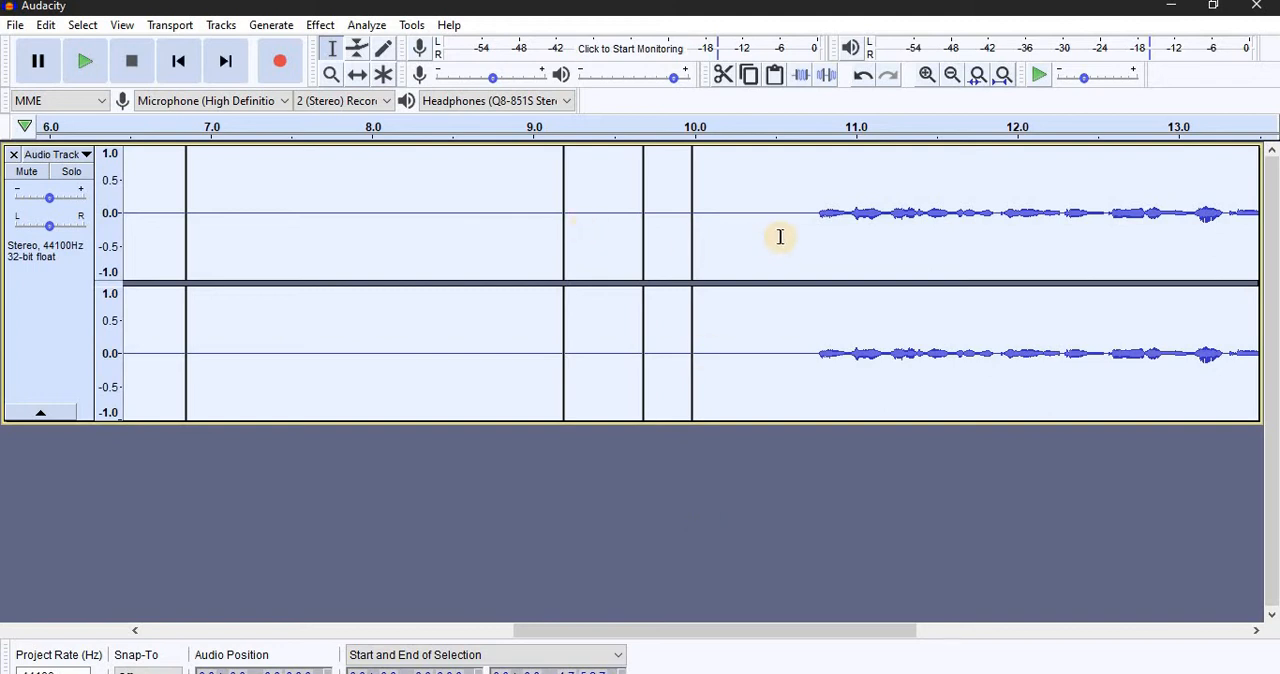
Step: Delete the silent lead-in before the speech, from about 10.5 s back to the track start
{"action": "left_click_drag", "start_coordinate": [775, 238], "coordinate": [5, 270]}
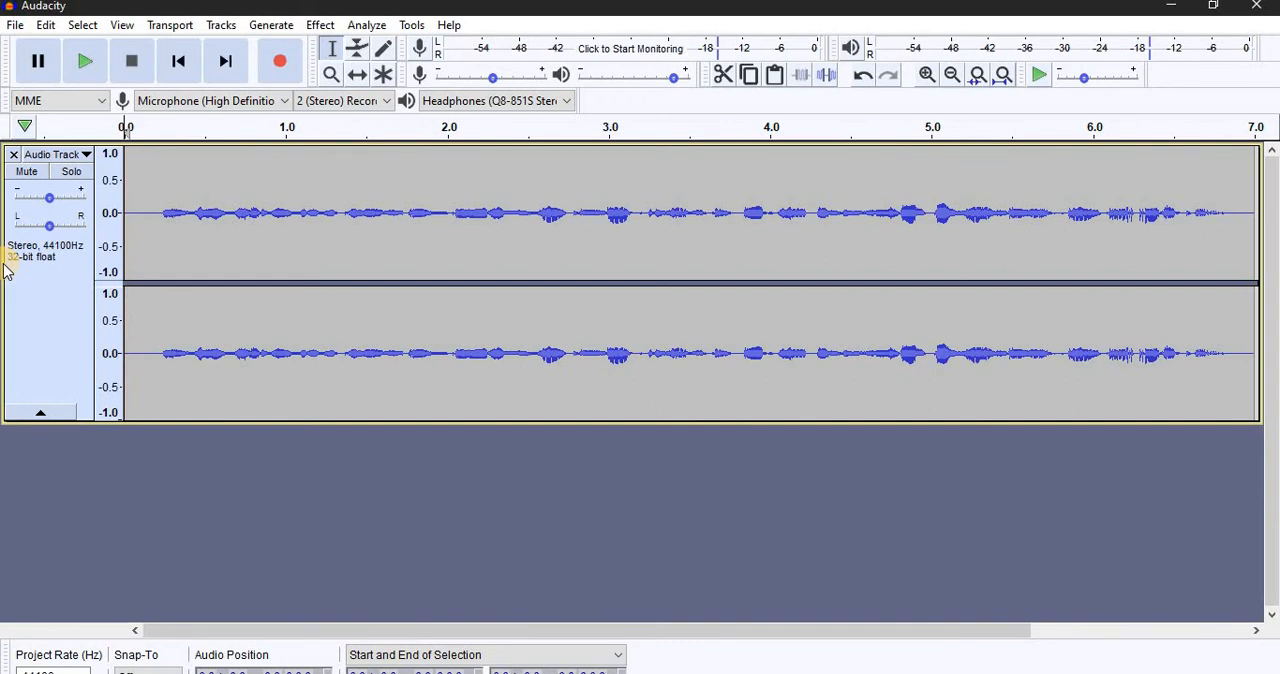
{"action": "left_click", "coordinate": [322, 25]}
{"action": "left_click", "coordinate": [440, 368]}
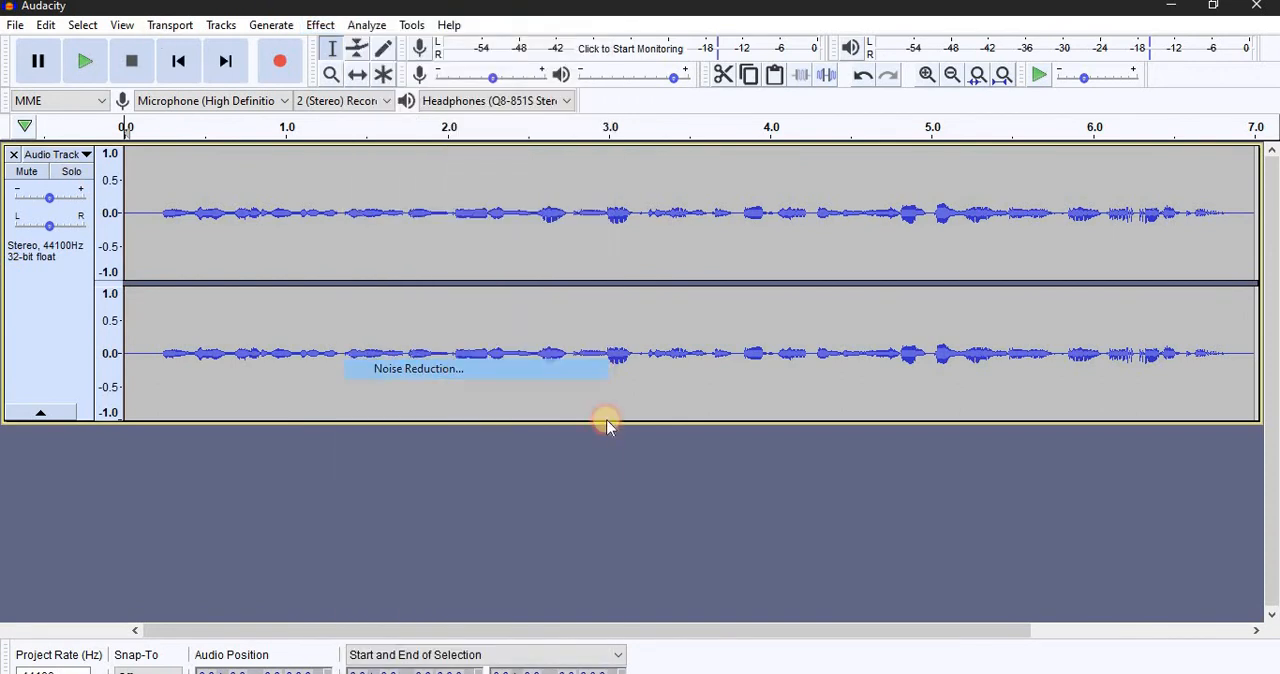
{"action": "left_click", "coordinate": [803, 392]}
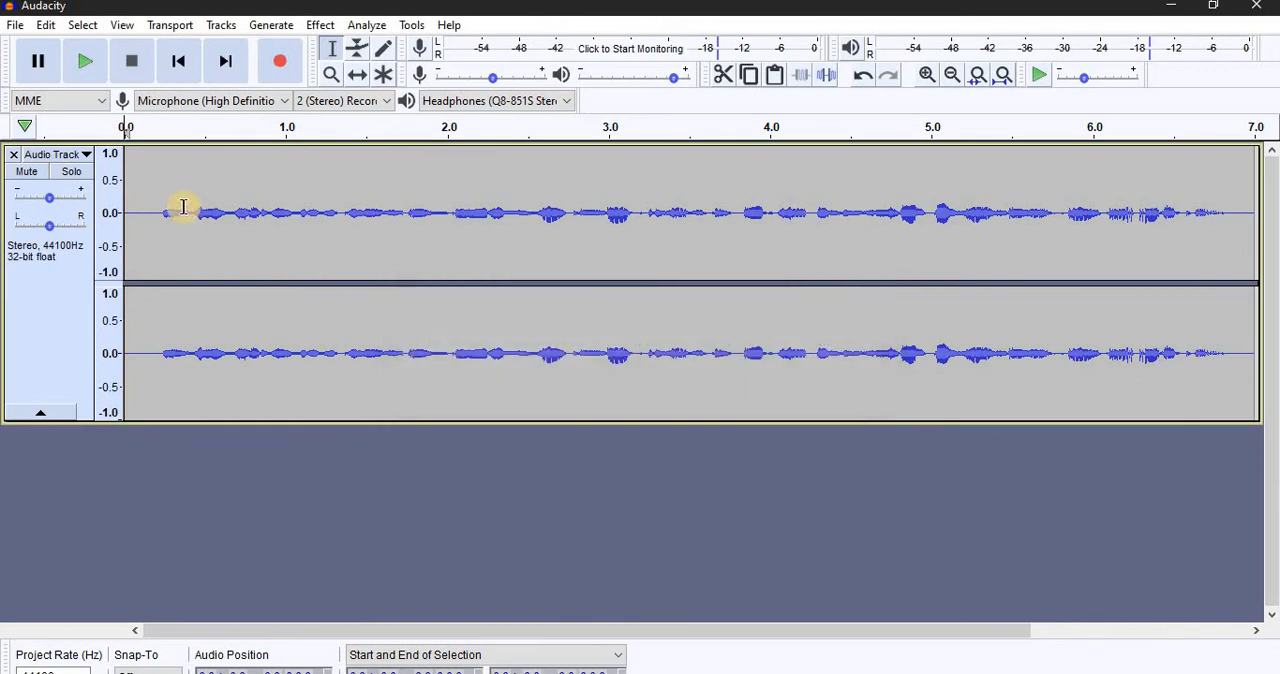
Step: Select all of the remaining audio and check the Noise Reduction settings without applying them
{"action": "key", "text": "ctrl+a"}
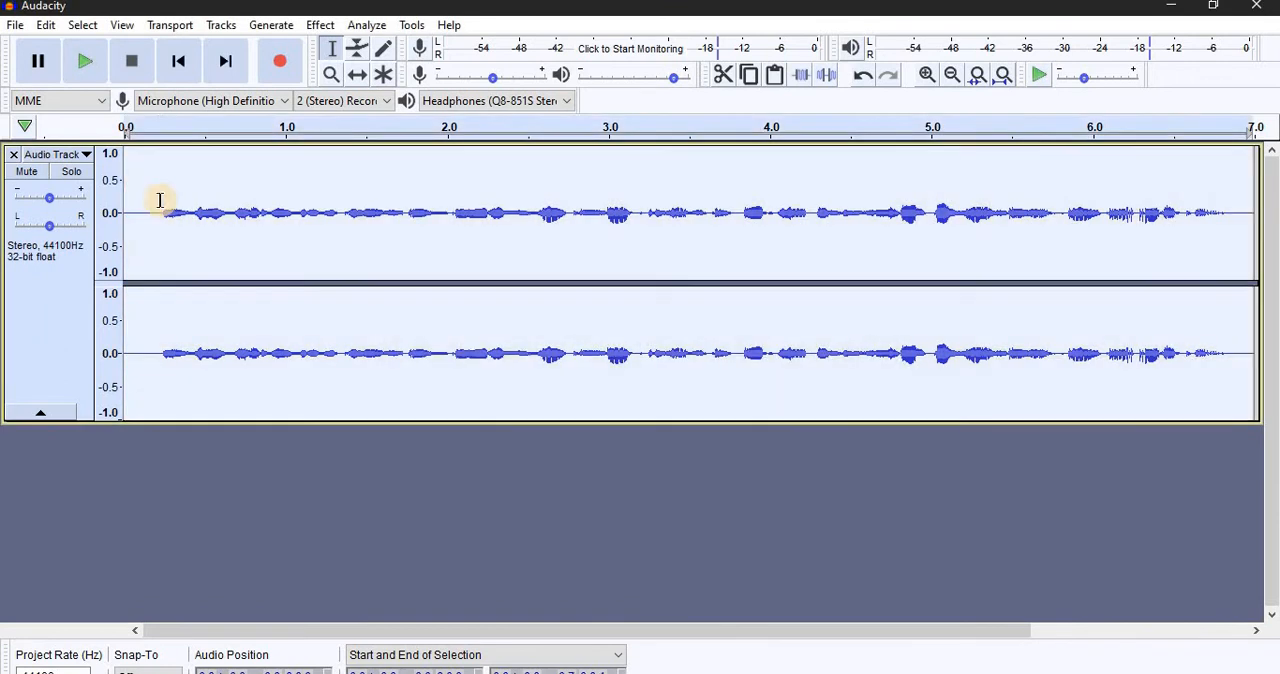
{"action": "left_click", "coordinate": [322, 25]}
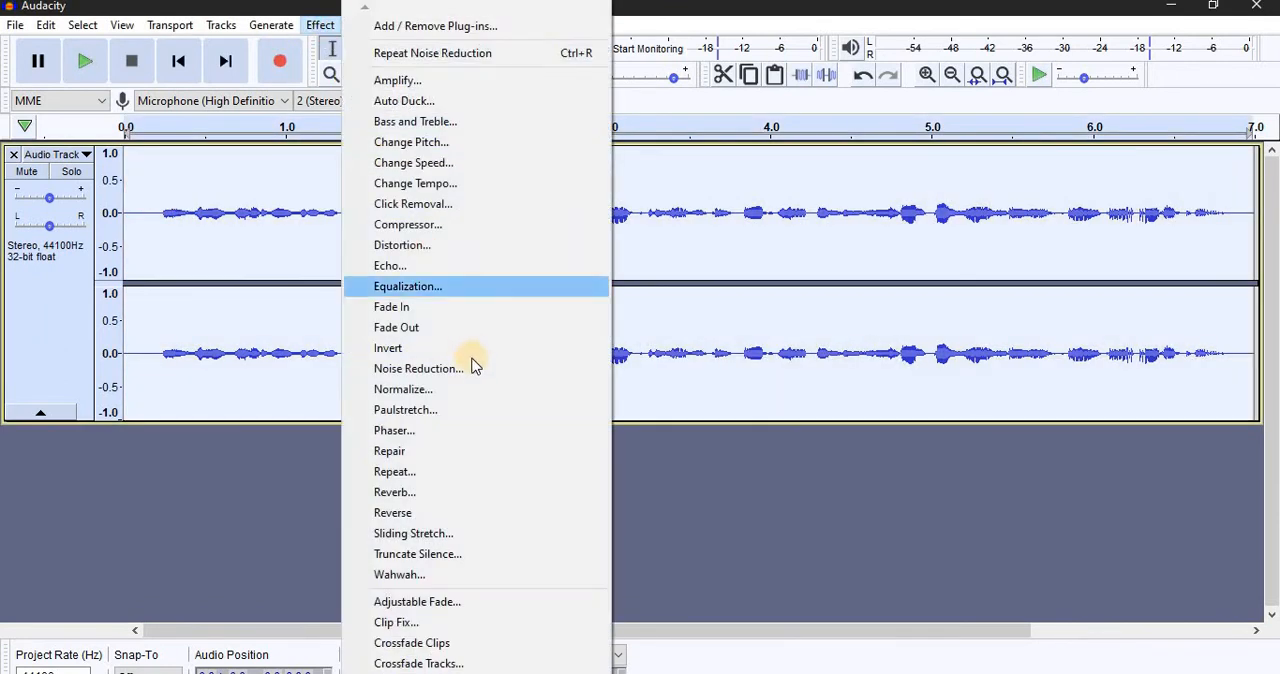
{"action": "left_click", "coordinate": [474, 368]}
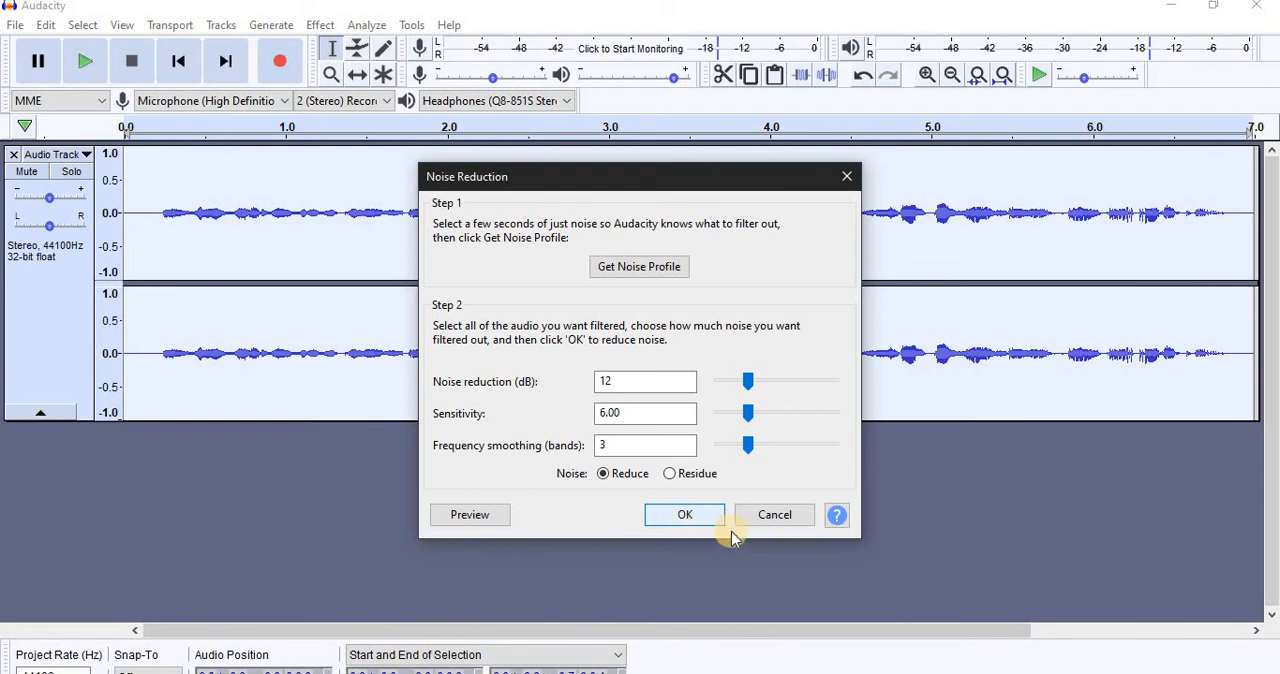
{"action": "left_click", "coordinate": [762, 517]}
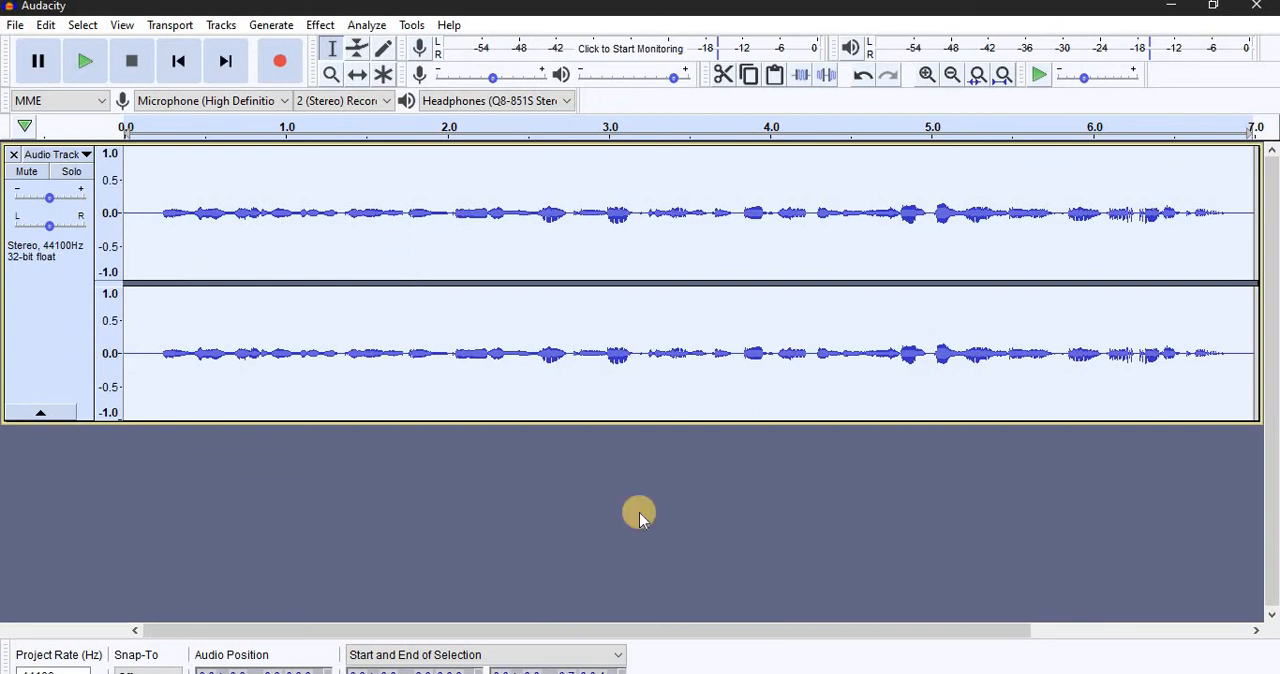
Step: Apply Equalization to the selected audio with the Bass Boost curve
{"action": "left_click", "coordinate": [320, 25]}
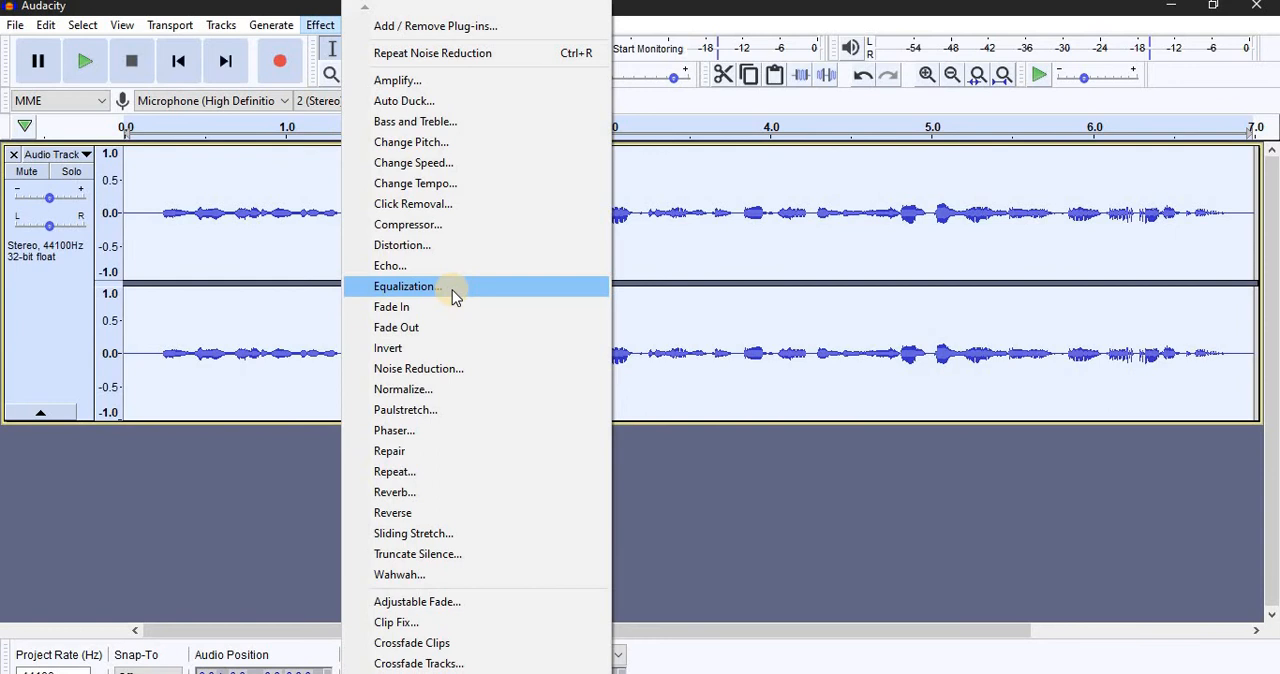
{"action": "left_click", "coordinate": [452, 290]}
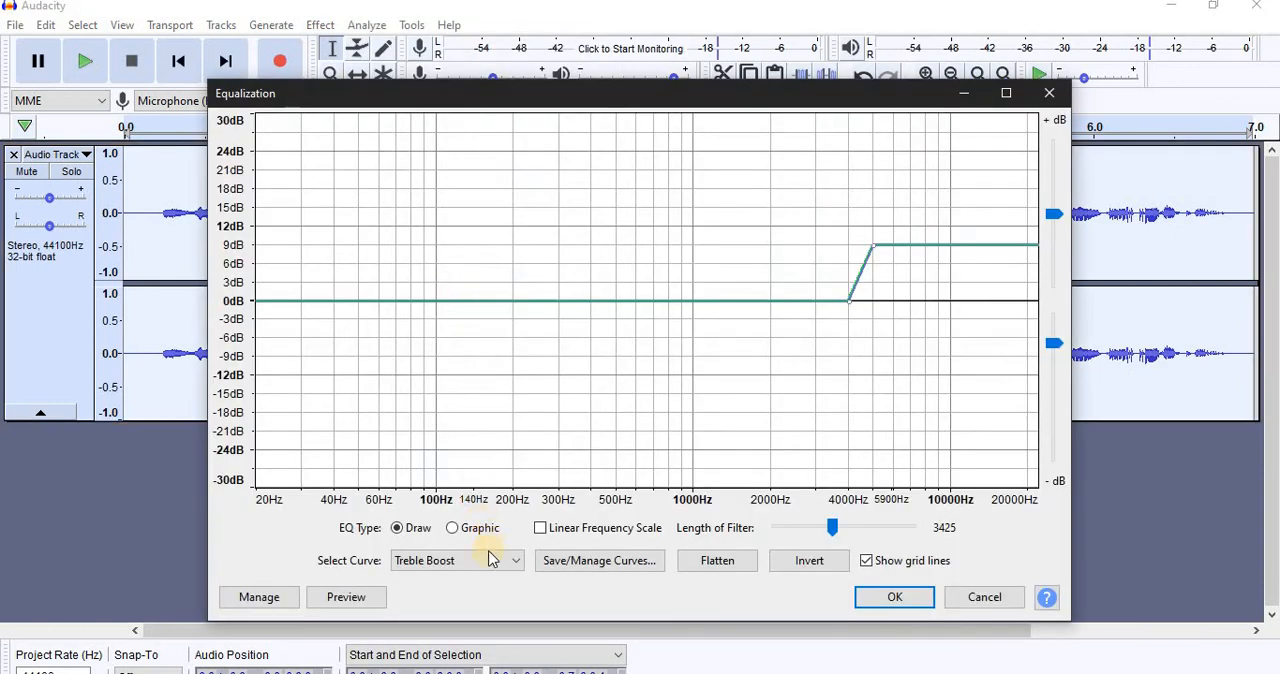
{"action": "left_click", "coordinate": [472, 561]}
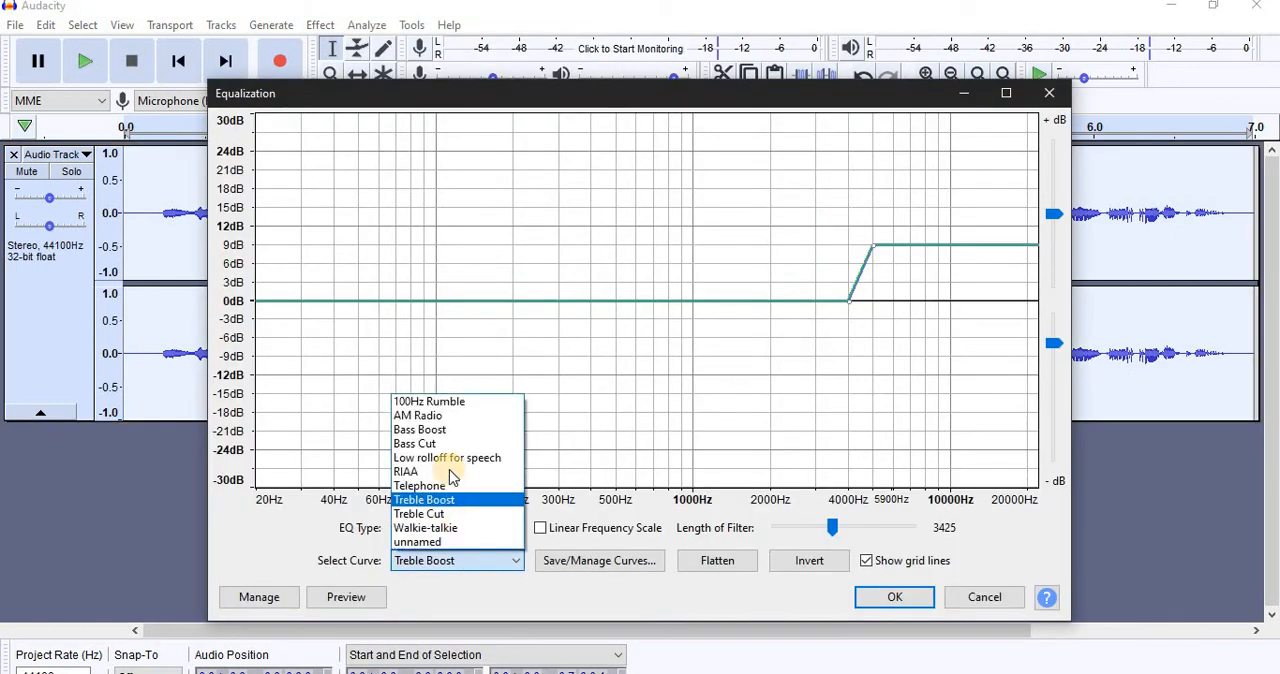
{"action": "left_click", "coordinate": [421, 562]}
{"action": "left_click", "coordinate": [434, 562]}
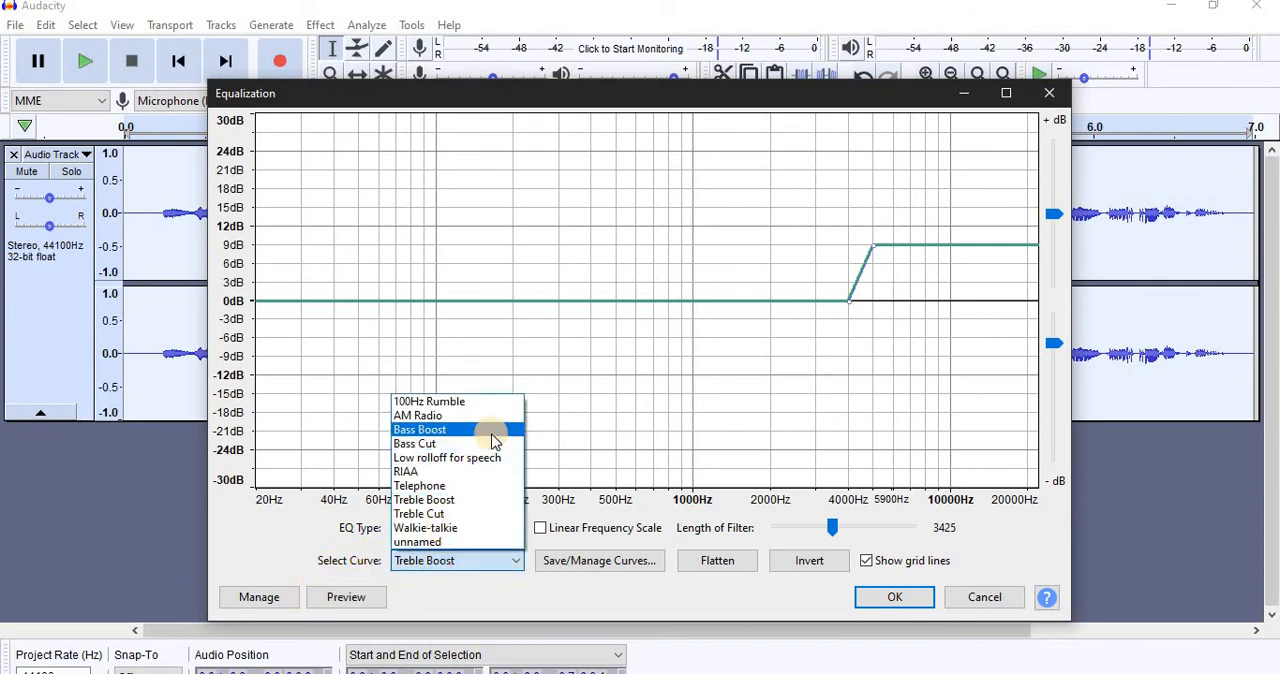
{"action": "left_click", "coordinate": [494, 440]}
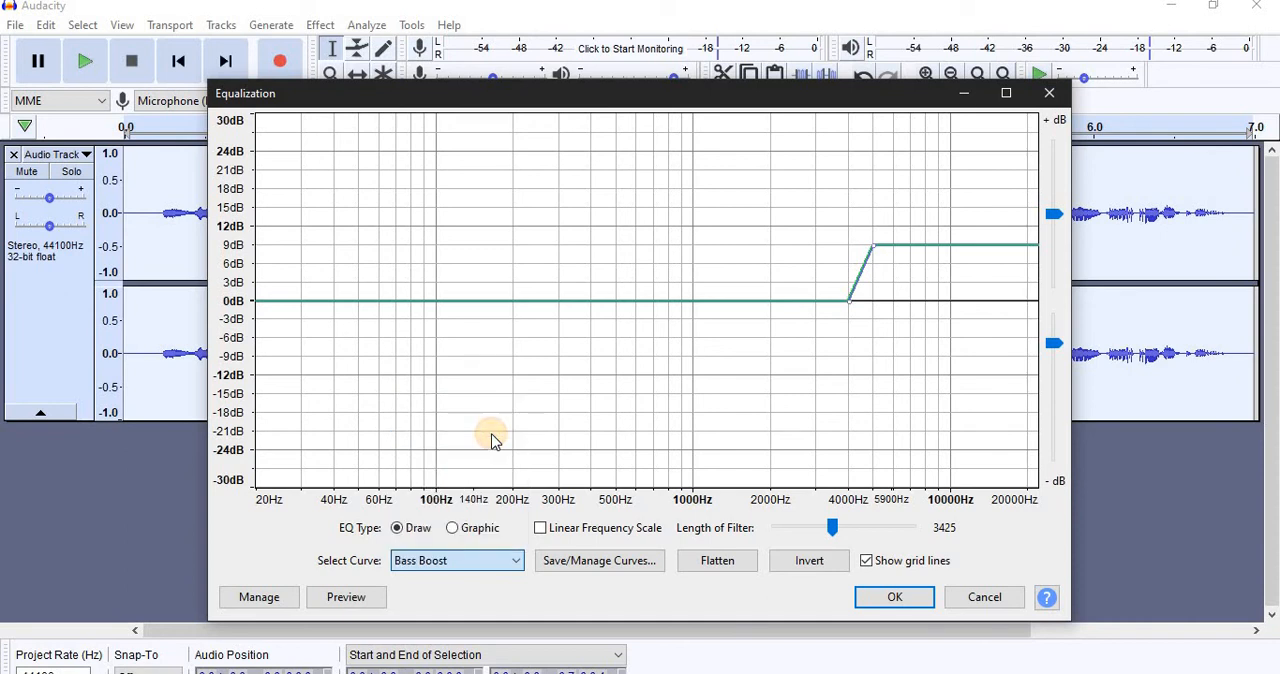
{"action": "left_click", "coordinate": [890, 598]}
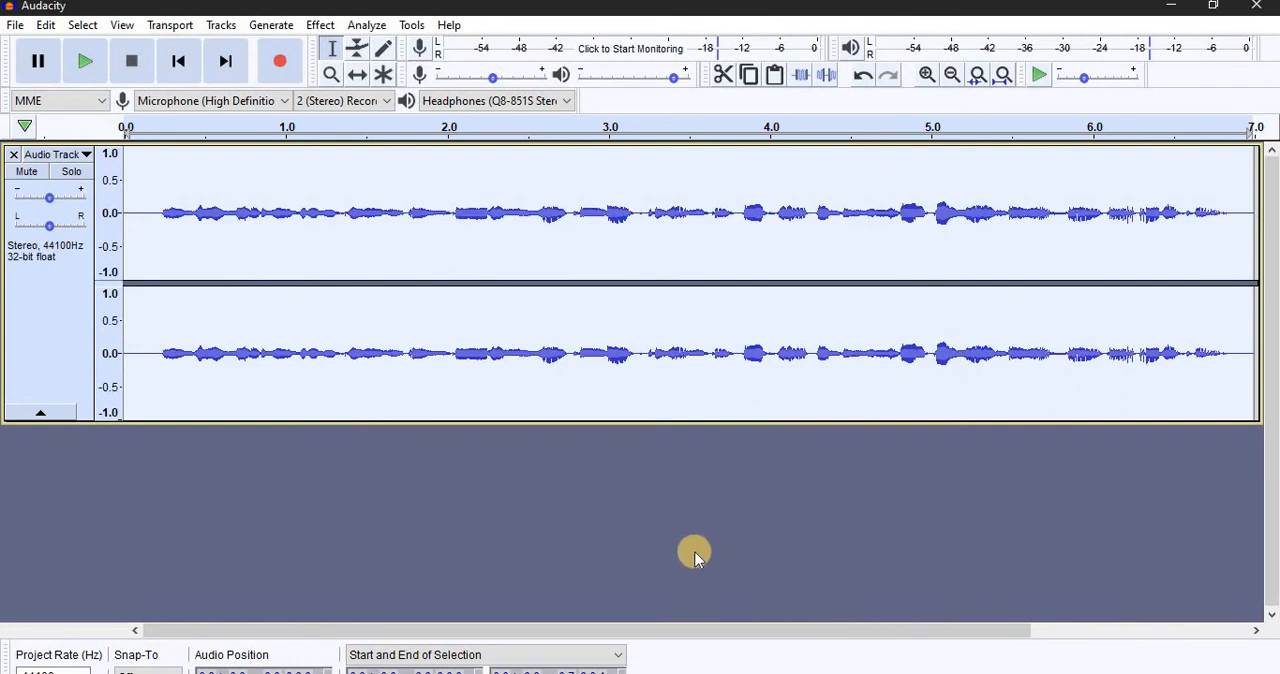
Step: Apply a second Equalization pass to the selected audio with the Treble Boost curve
{"action": "left_click", "coordinate": [322, 27]}
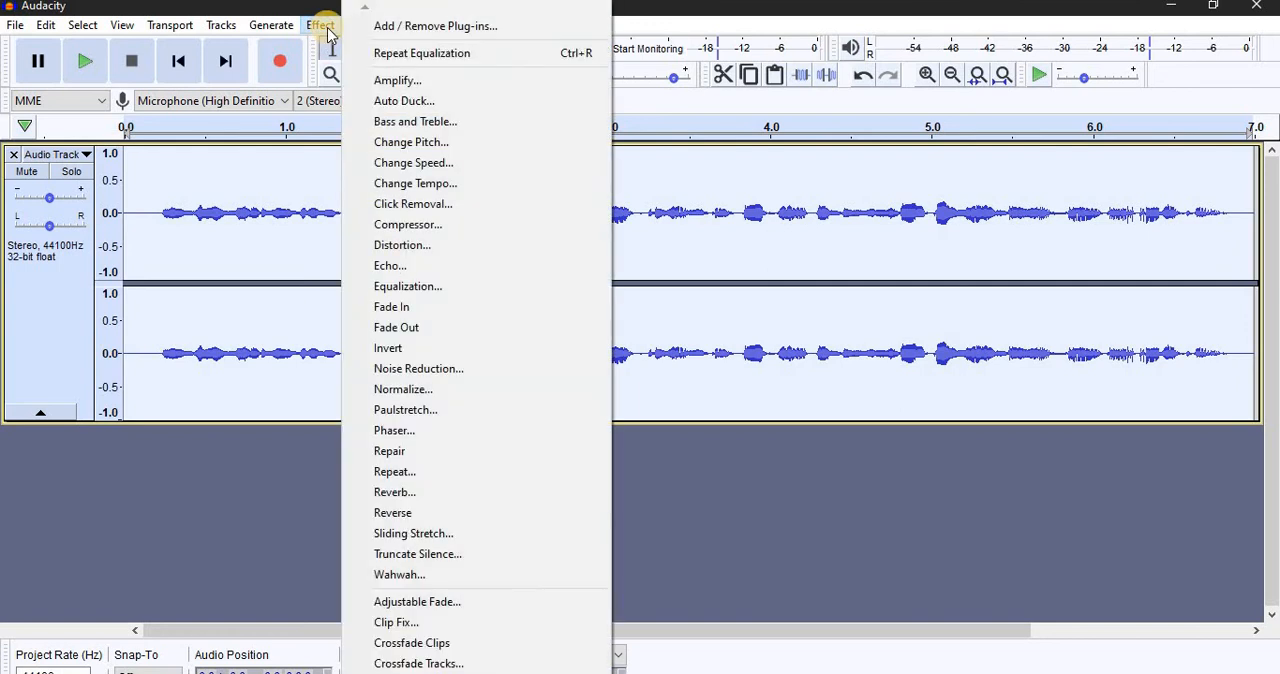
{"action": "left_click", "coordinate": [458, 288]}
{"action": "left_click", "coordinate": [450, 568]}
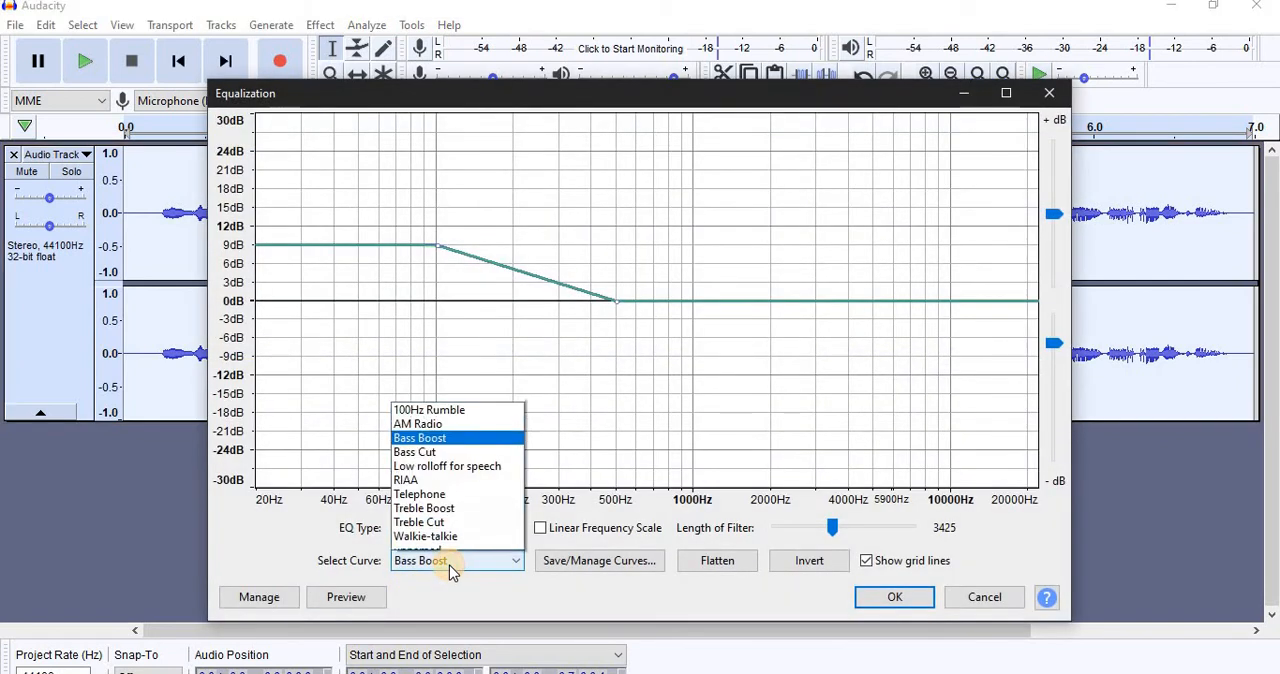
{"action": "left_click", "coordinate": [487, 507]}
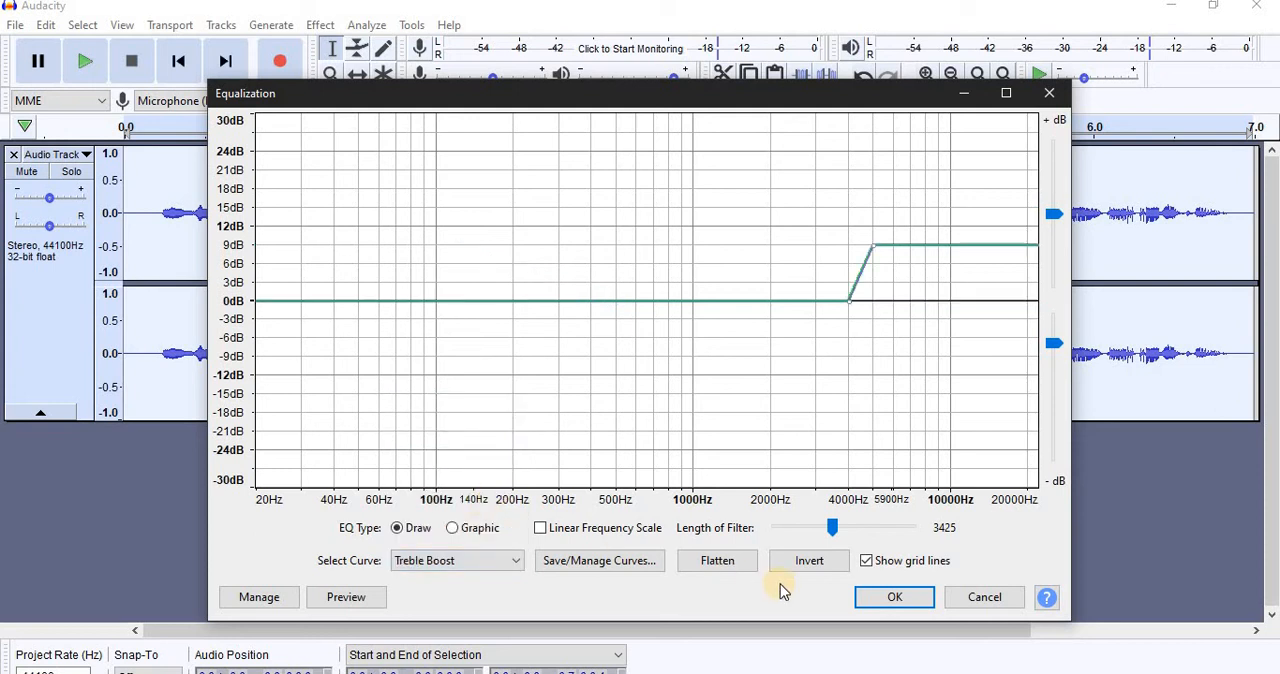
{"action": "left_click", "coordinate": [873, 599]}
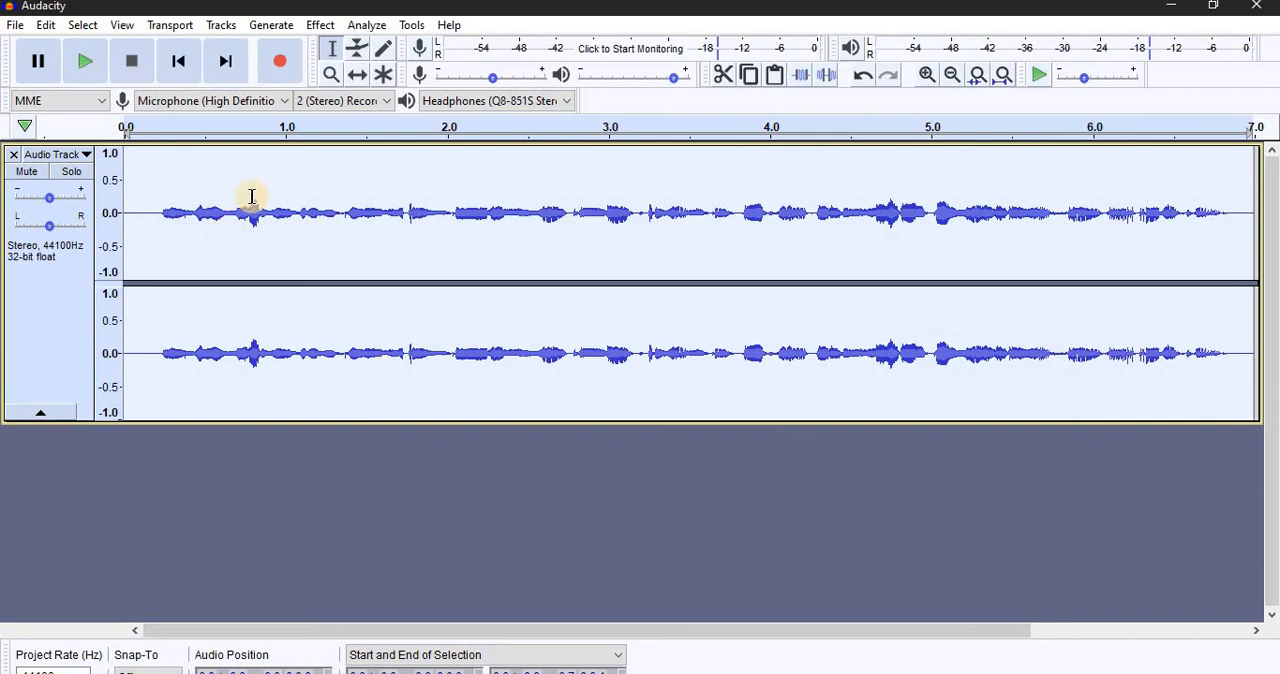
Step: Amplify the selected audio by 12.925 dB to a new peak amplitude of -0.0 dB, without allowing clipping
{"action": "left_click", "coordinate": [320, 25]}
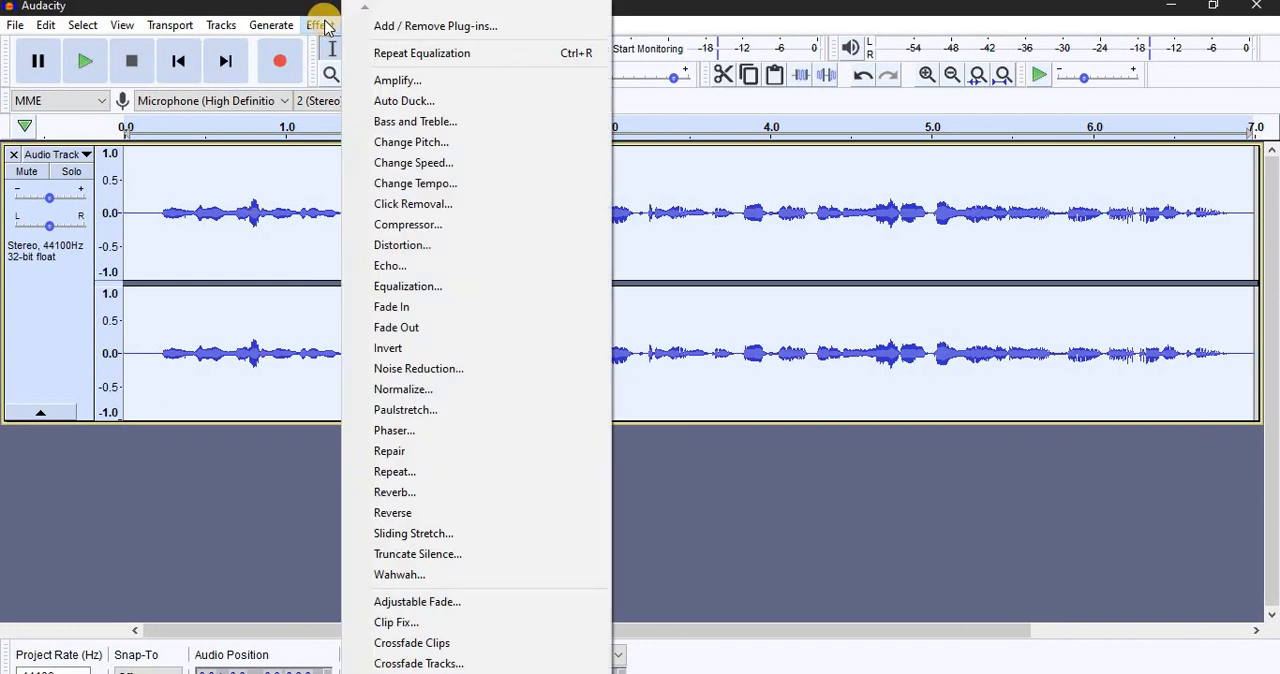
{"action": "left_click", "coordinate": [459, 86]}
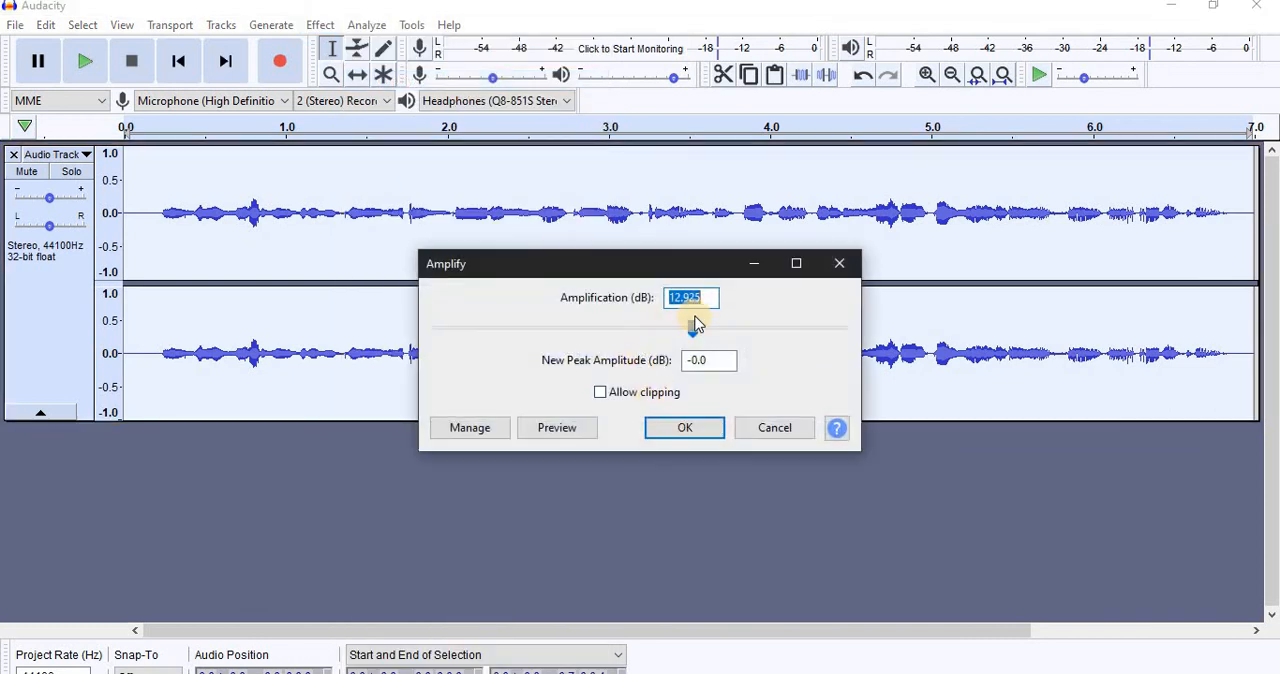
{"action": "left_click", "coordinate": [705, 298]}
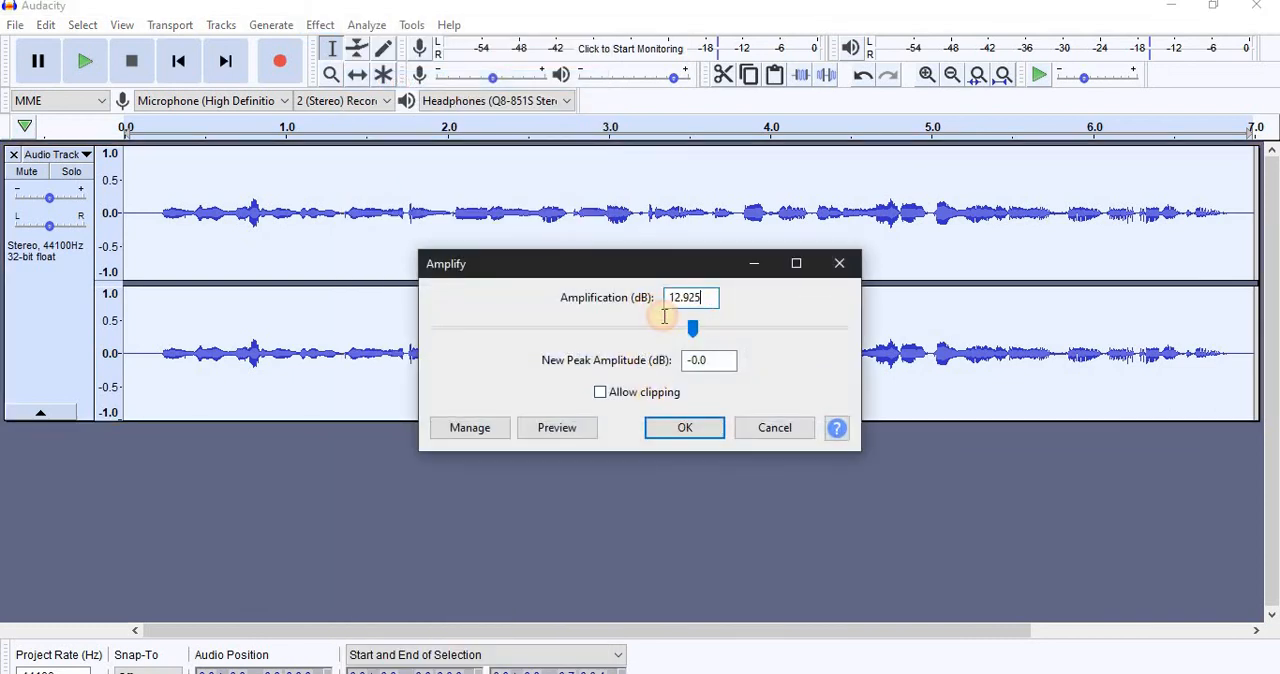
{"action": "left_click_drag", "start_coordinate": [705, 298], "coordinate": [664, 316]}
{"action": "left_click", "coordinate": [692, 322]}
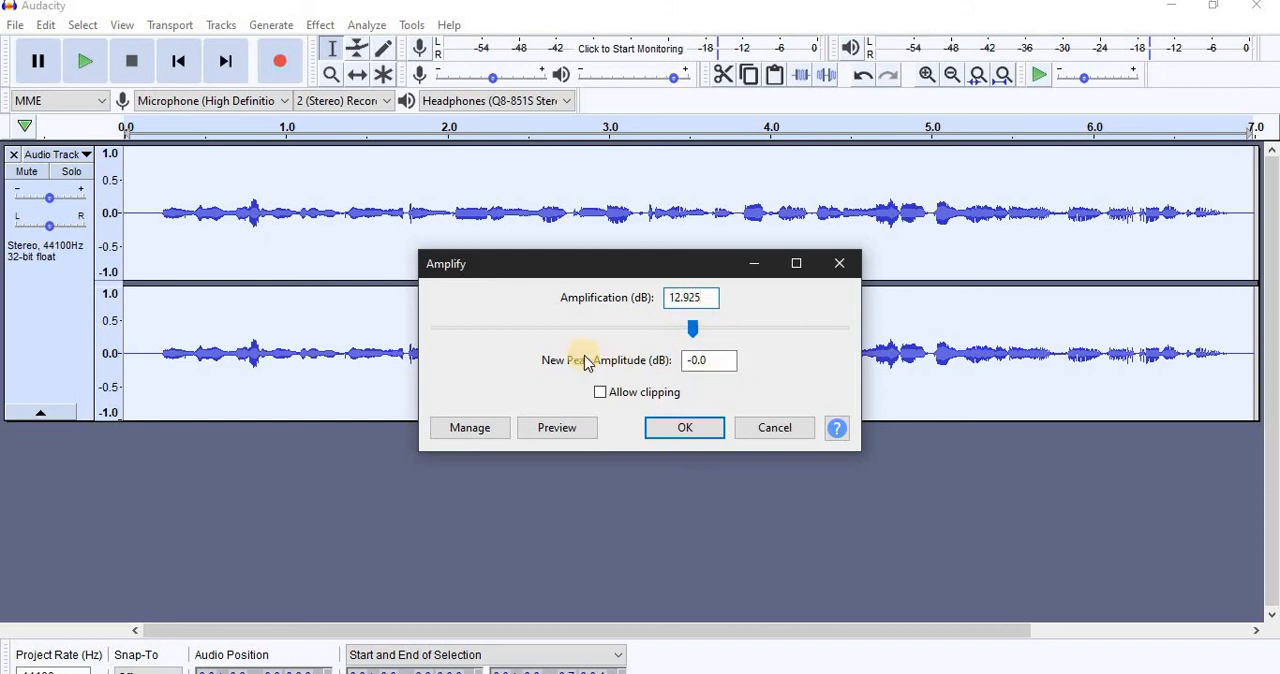
{"action": "left_click_drag", "start_coordinate": [720, 366], "coordinate": [714, 397]}
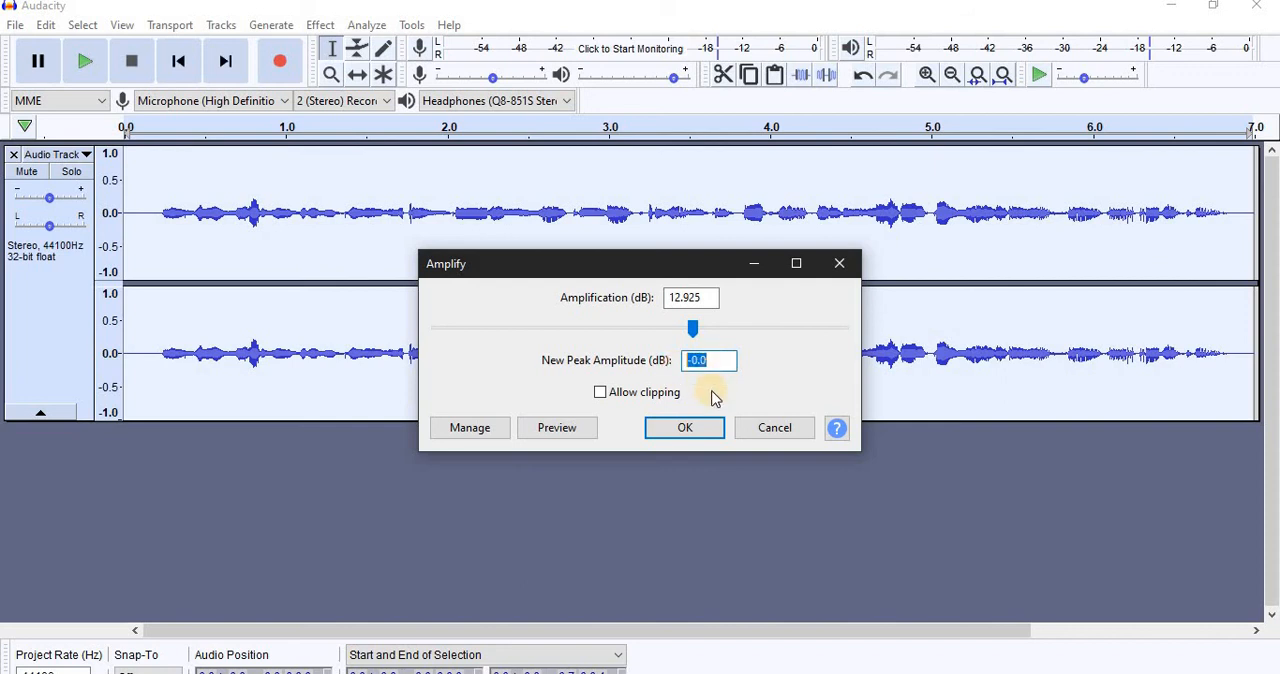
{"action": "left_click", "coordinate": [704, 430]}
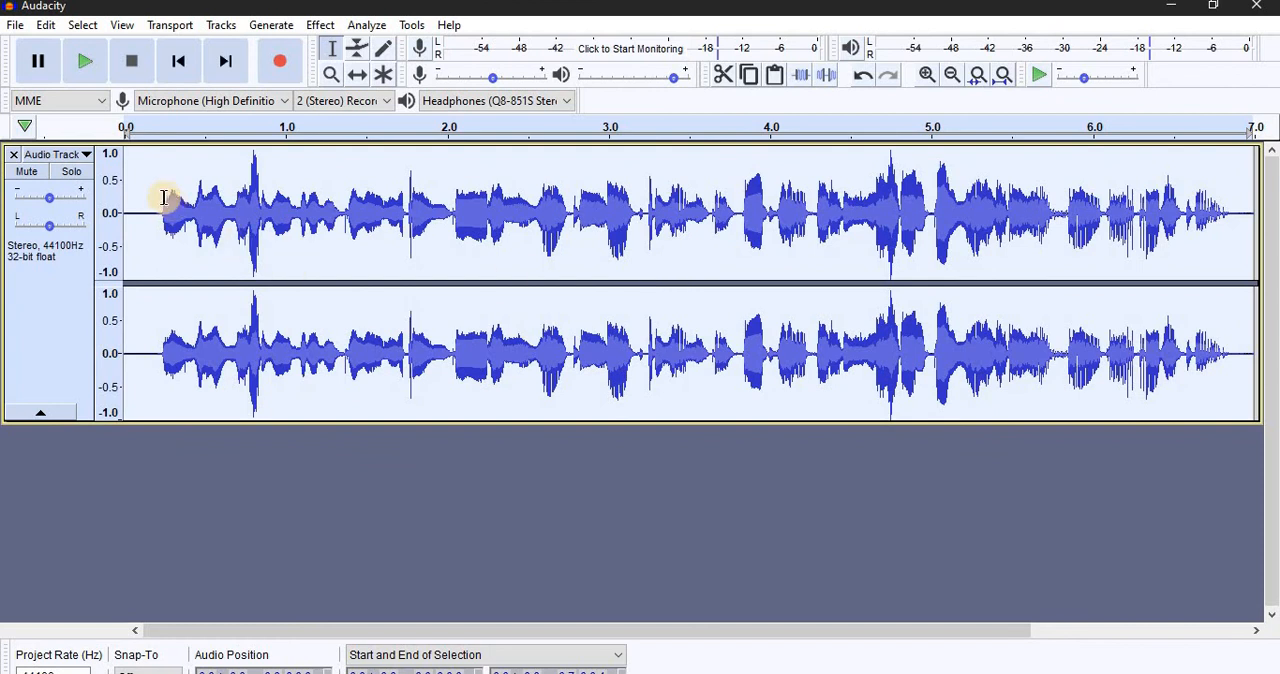
Step: Normalize the selected audio to a peak amplitude of -1.0 dB with DC offset removal, and play back the result
{"action": "left_click", "coordinate": [321, 27]}
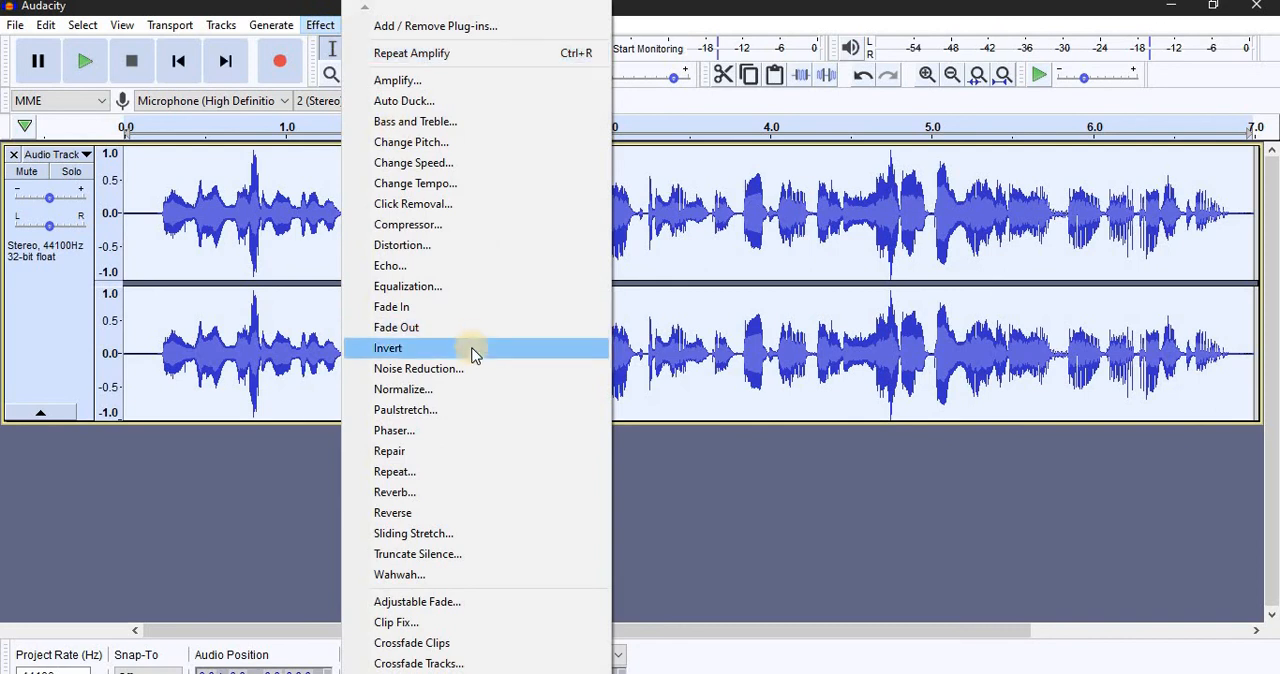
{"action": "left_click", "coordinate": [428, 396]}
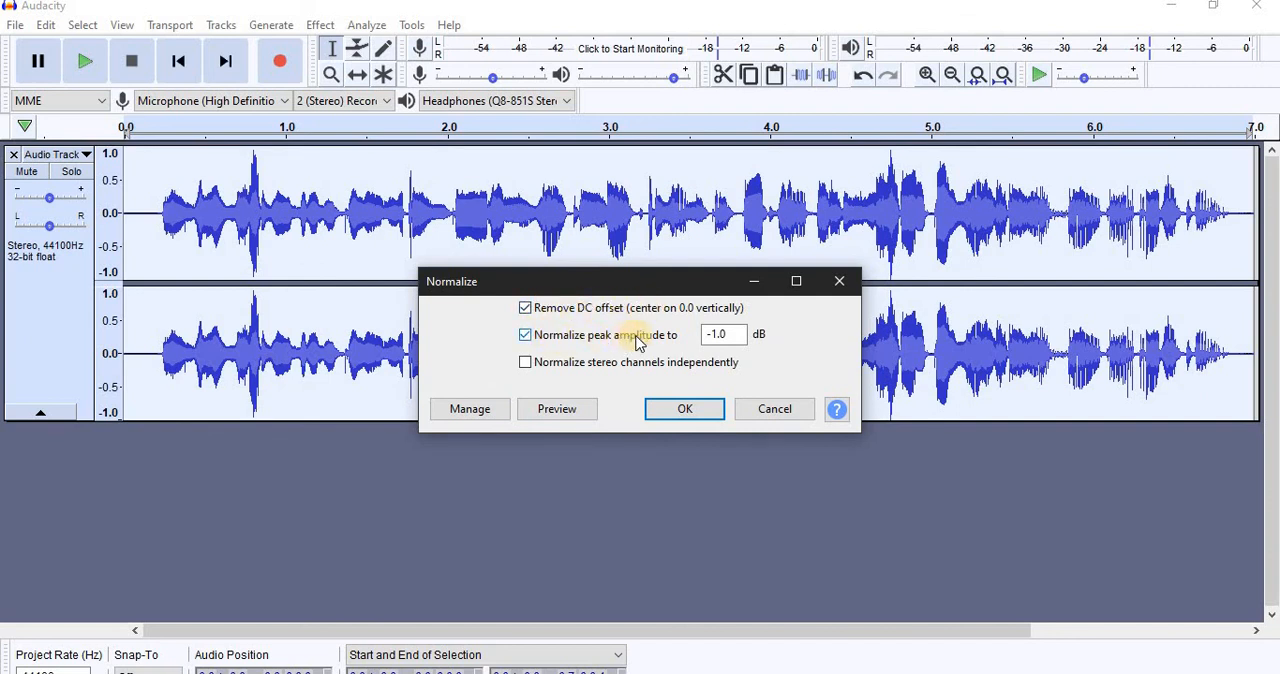
{"action": "left_click_drag", "start_coordinate": [731, 335], "coordinate": [684, 337]}
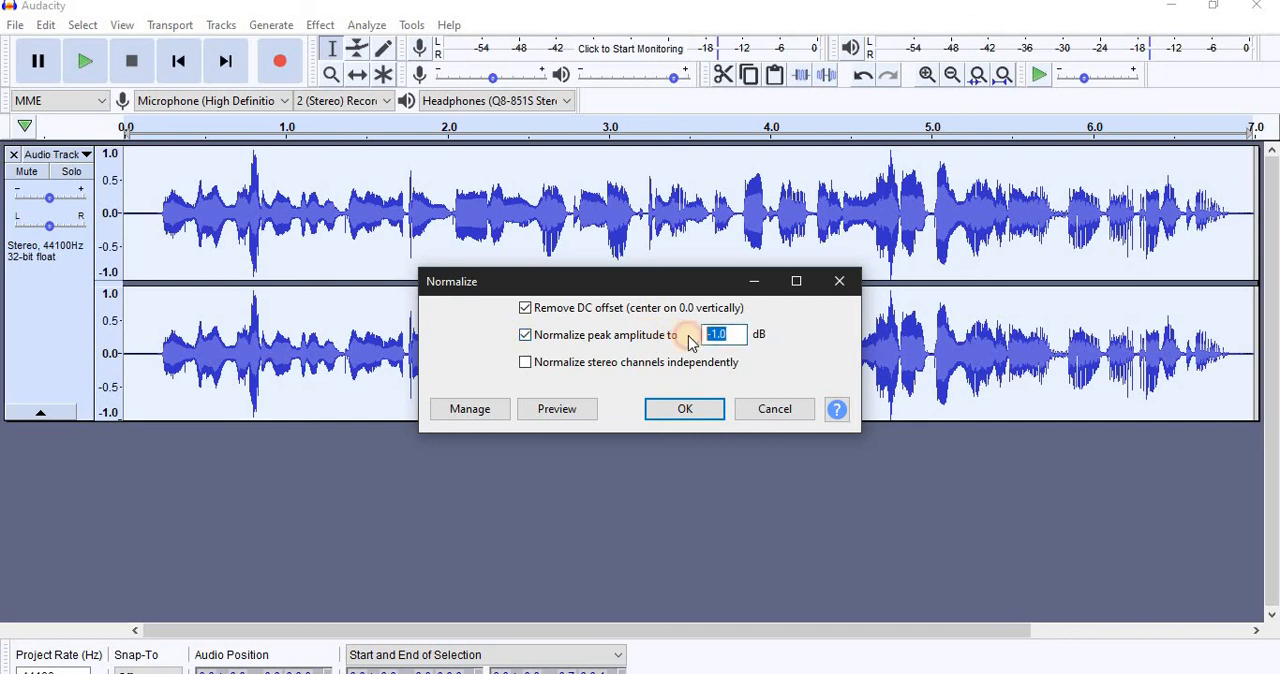
{"action": "left_click", "coordinate": [686, 410]}
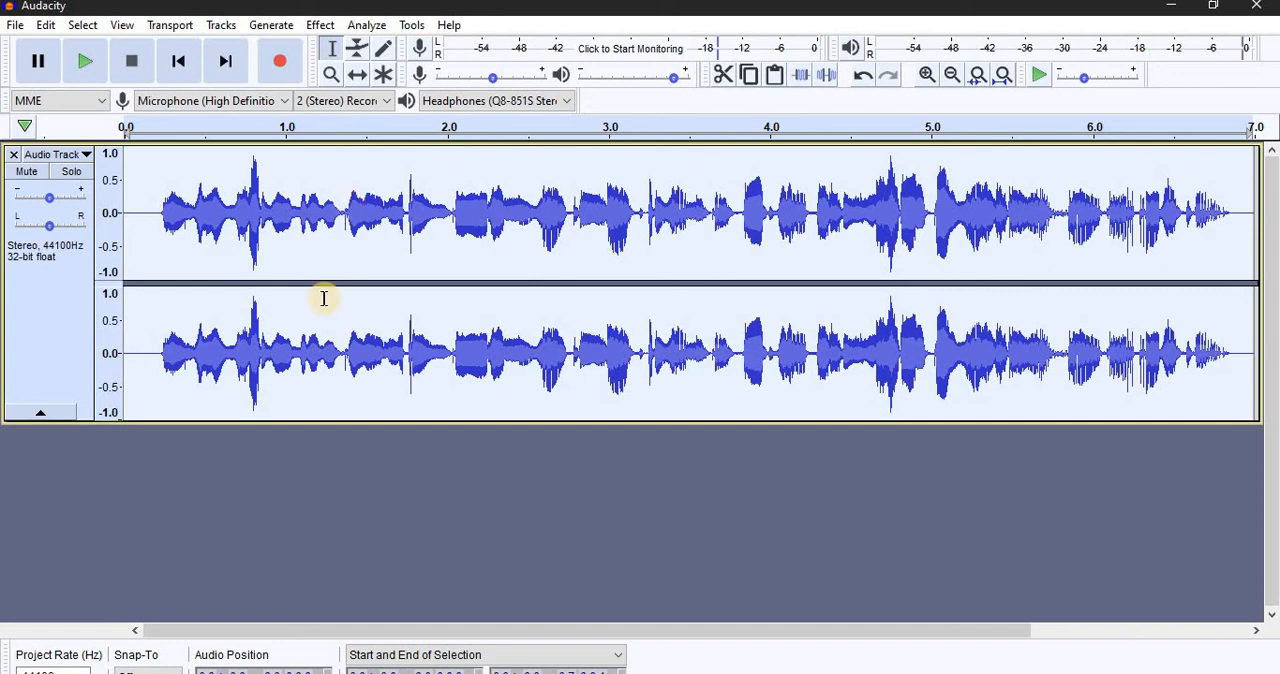
{"action": "key", "text": "space"}
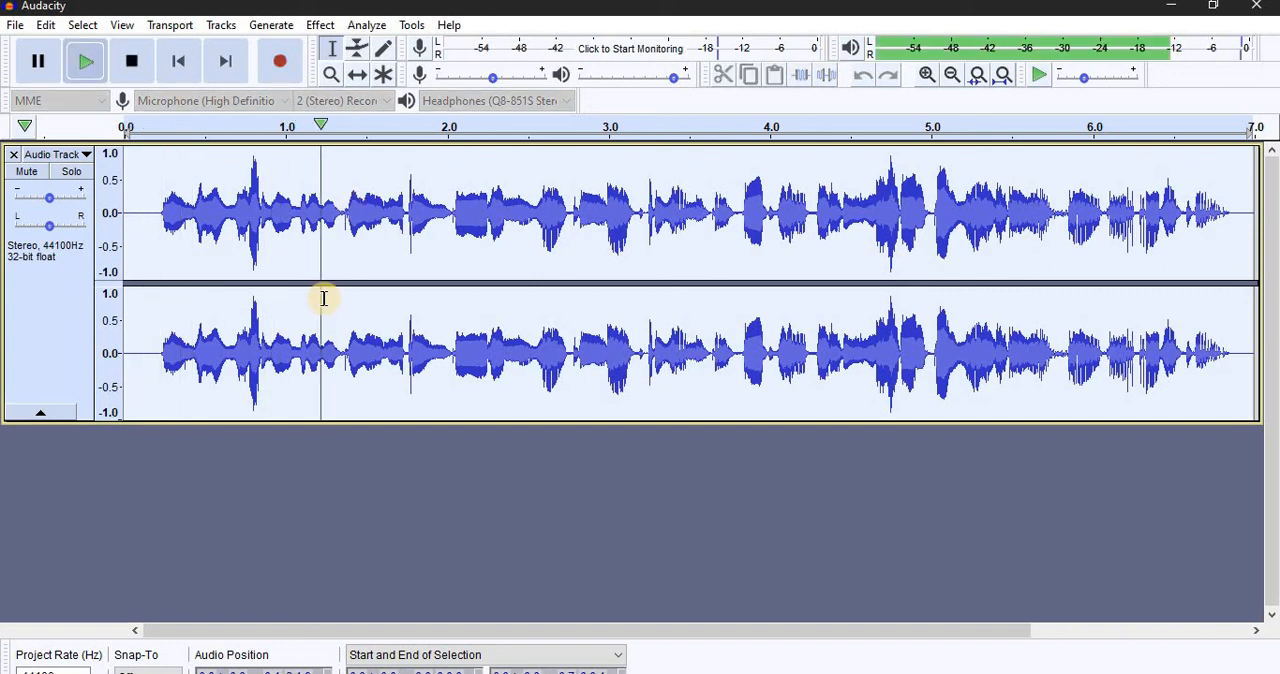